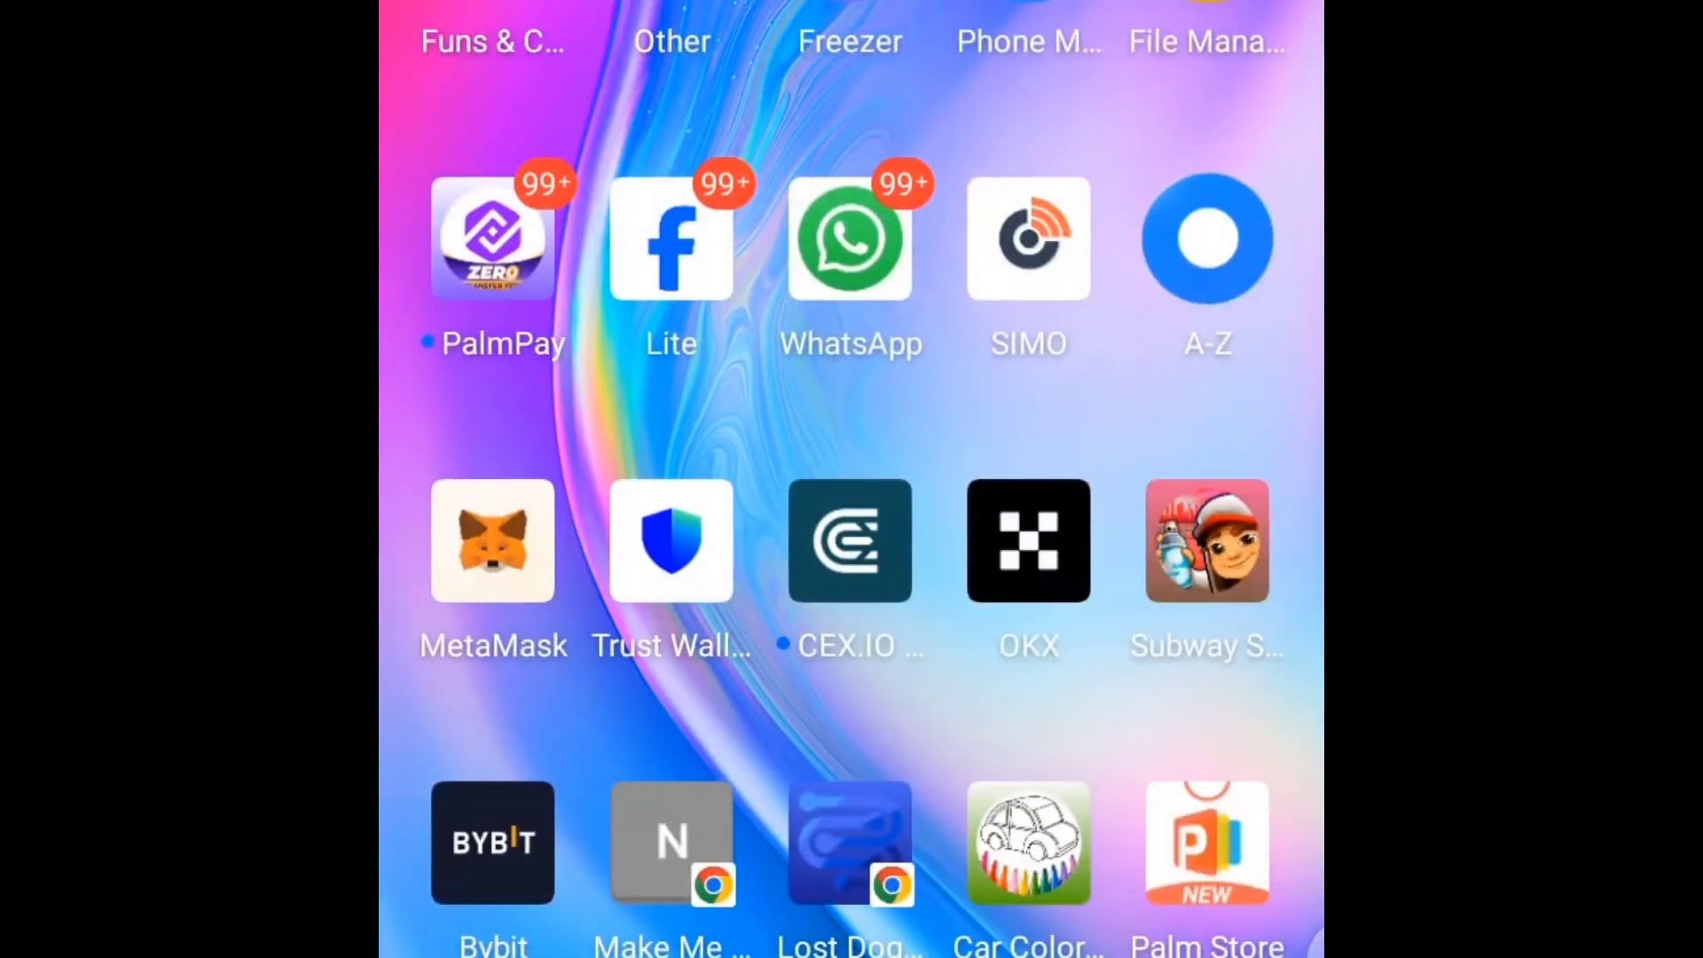
scroll(852, 479, "down", 10)
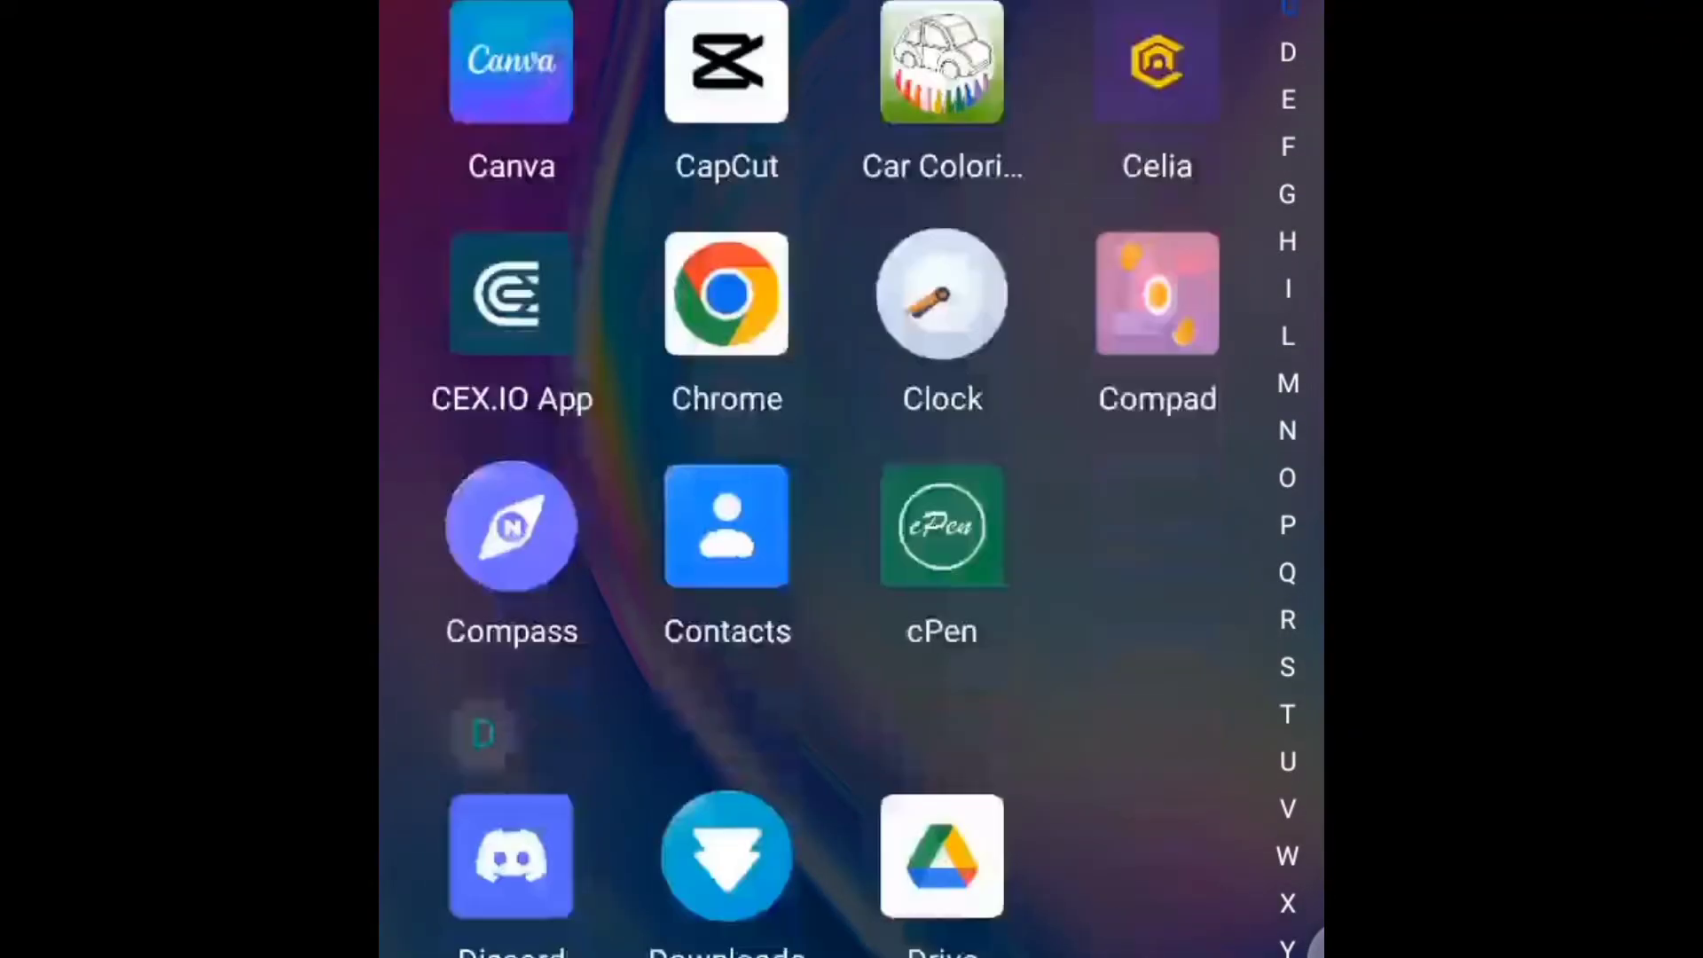
scroll(852, 479, "down", 5)
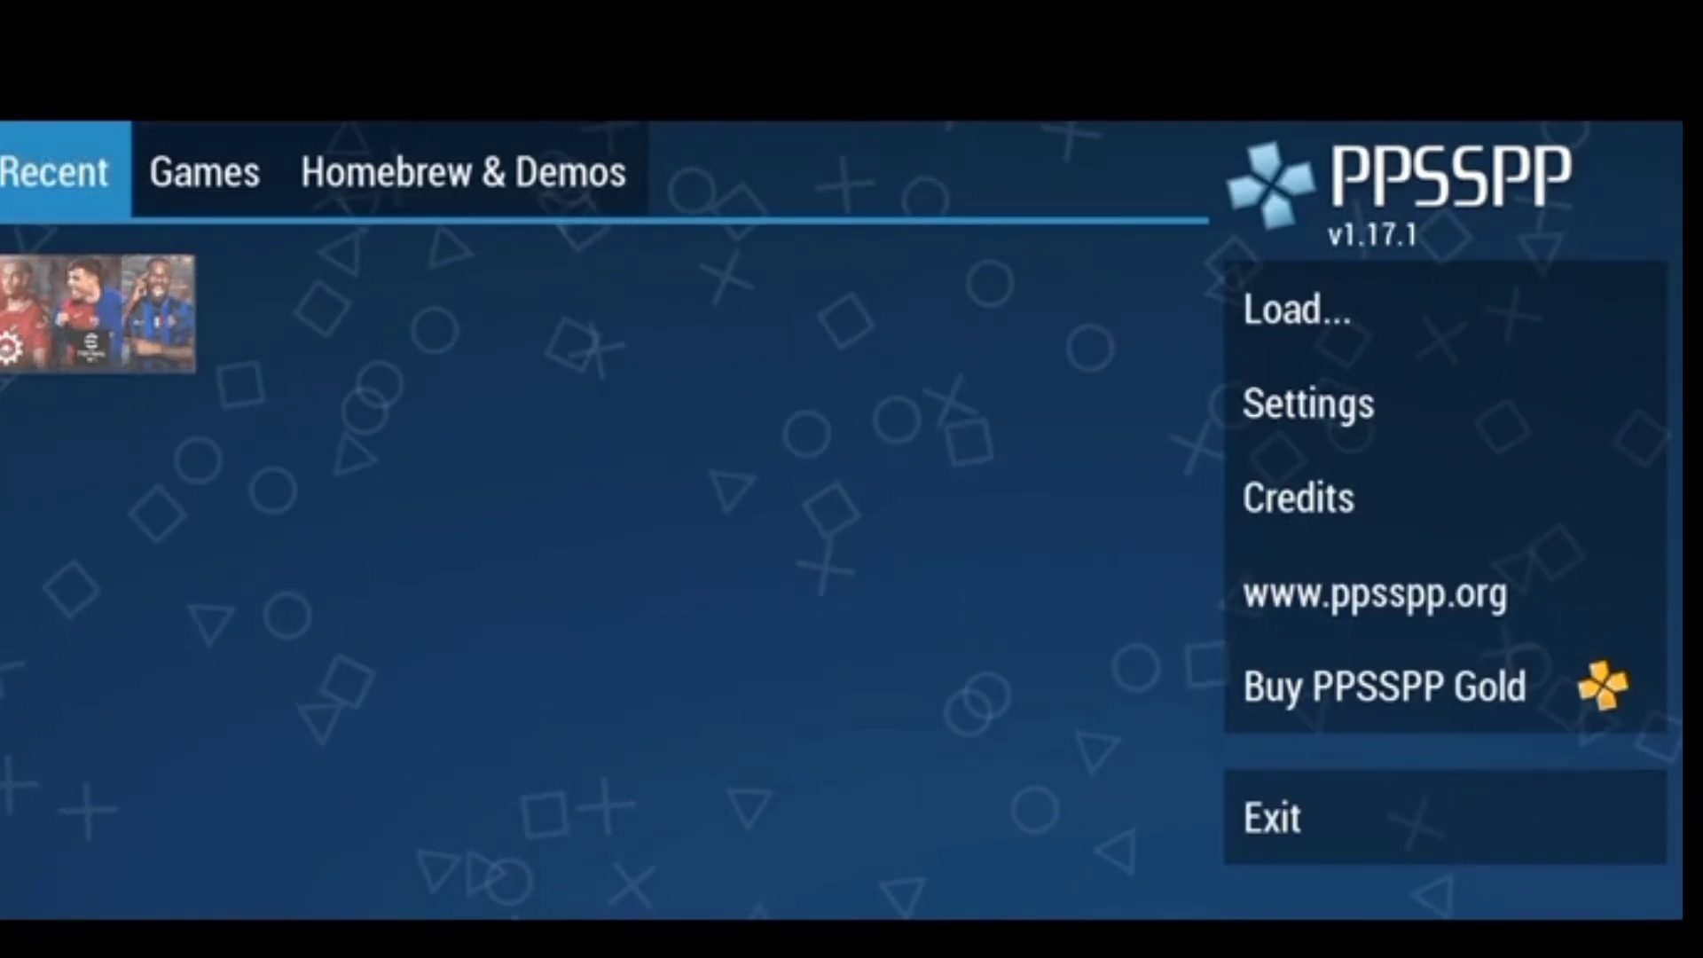
Open eFootball 2024's game-specific settings and look over its Audio and Networking pages.
left_click(97, 311)
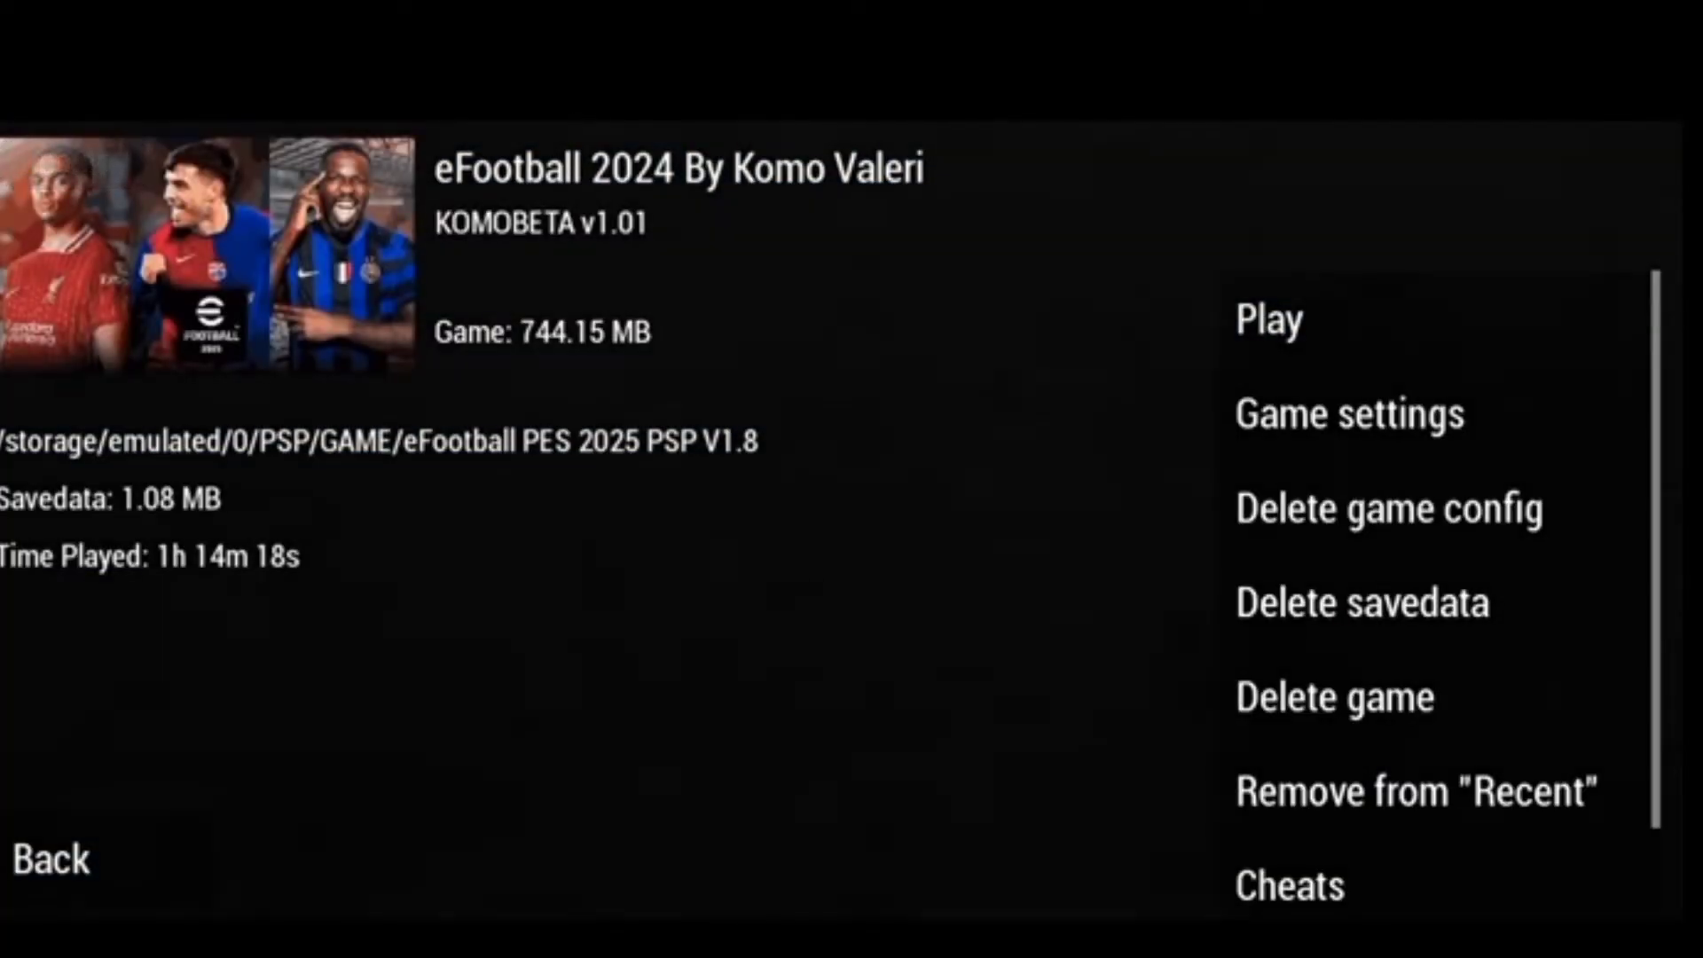
left_click(1349, 414)
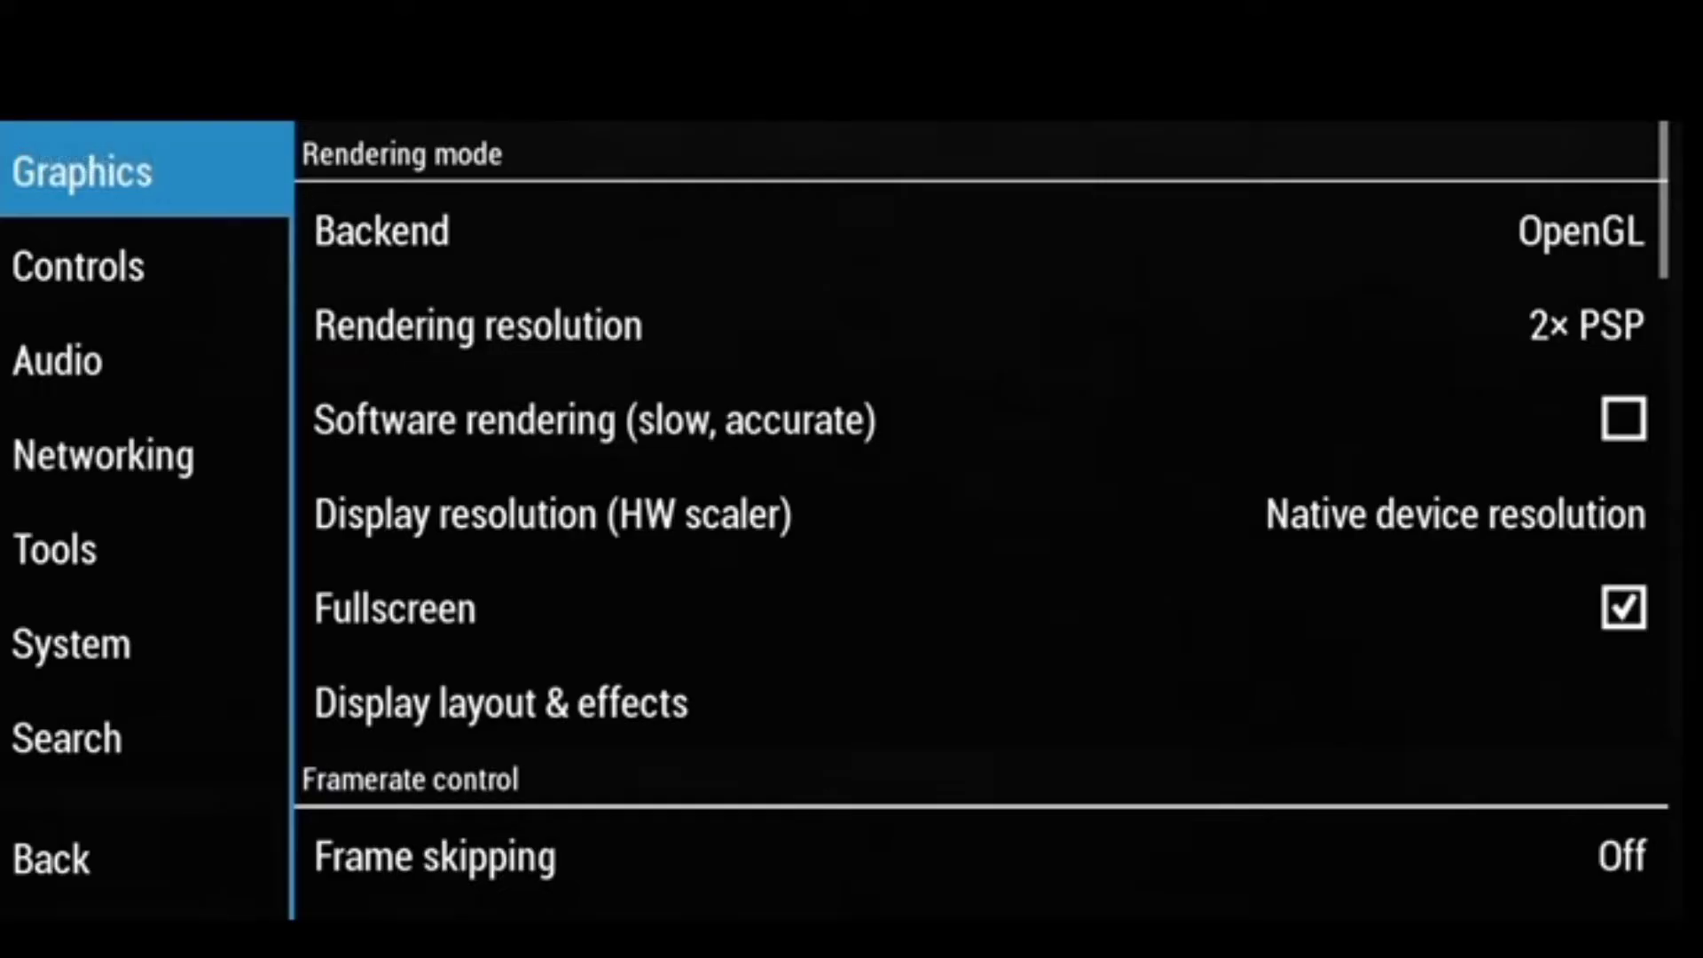
scroll(981, 533, "down", 3)
left_click(58, 361)
left_click(104, 455)
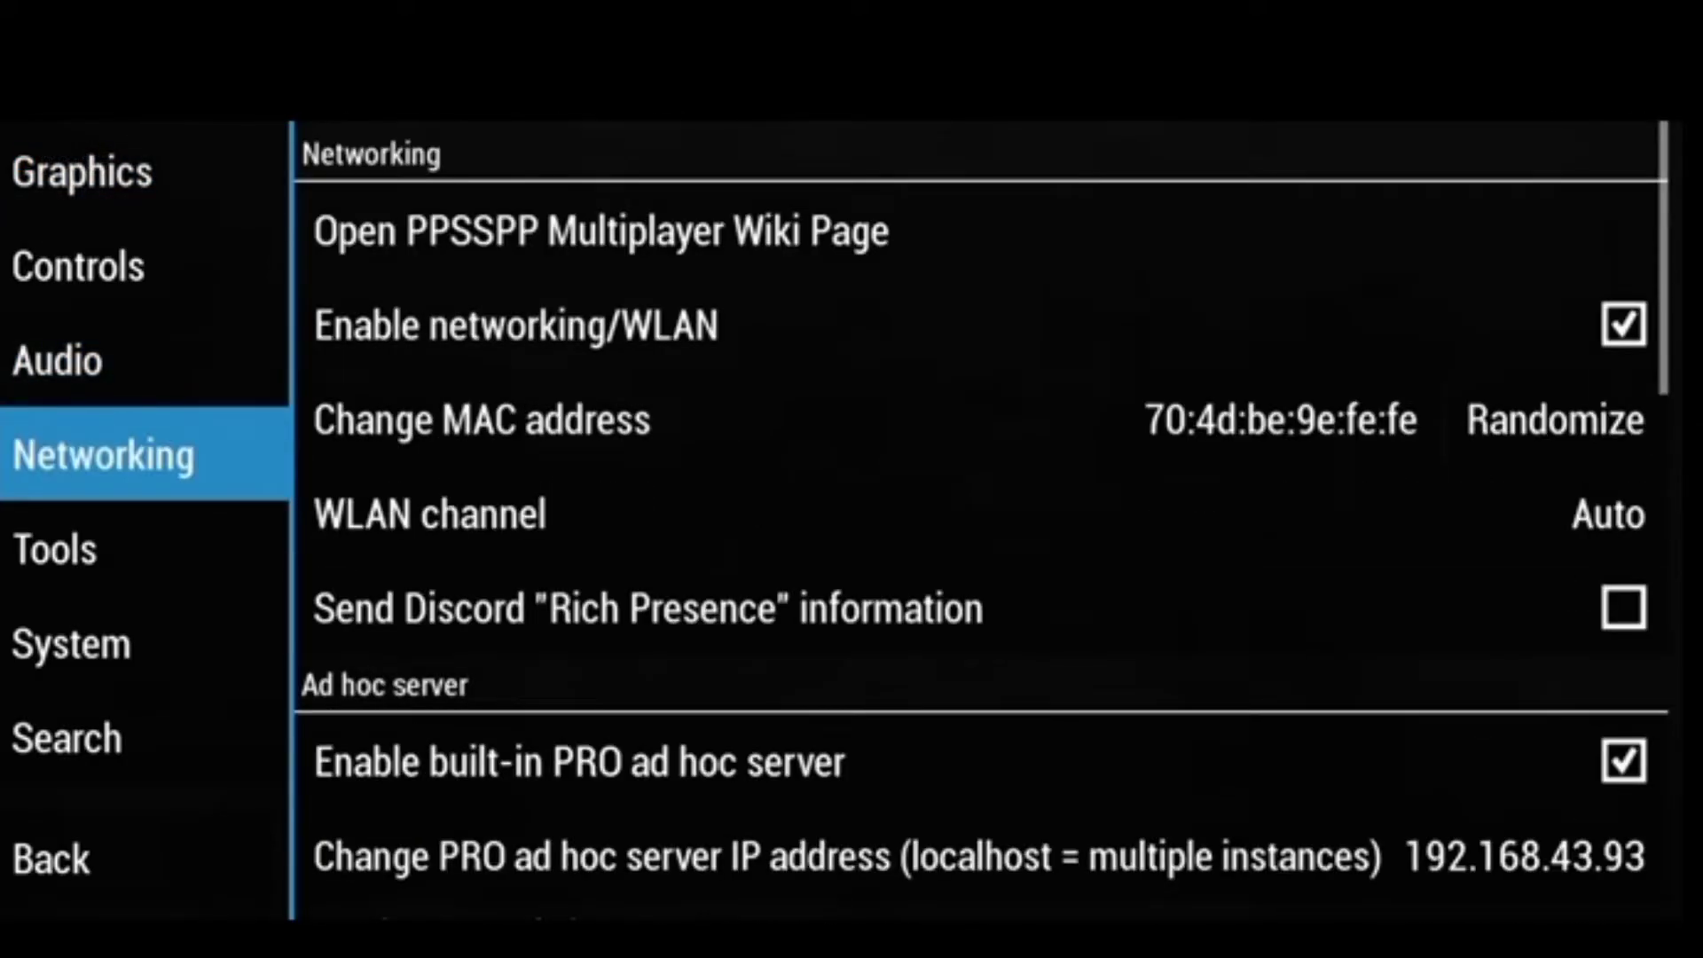
Go from Tools to System settings and untick Fast memory (unstable) under Emulation.
left_click(55, 550)
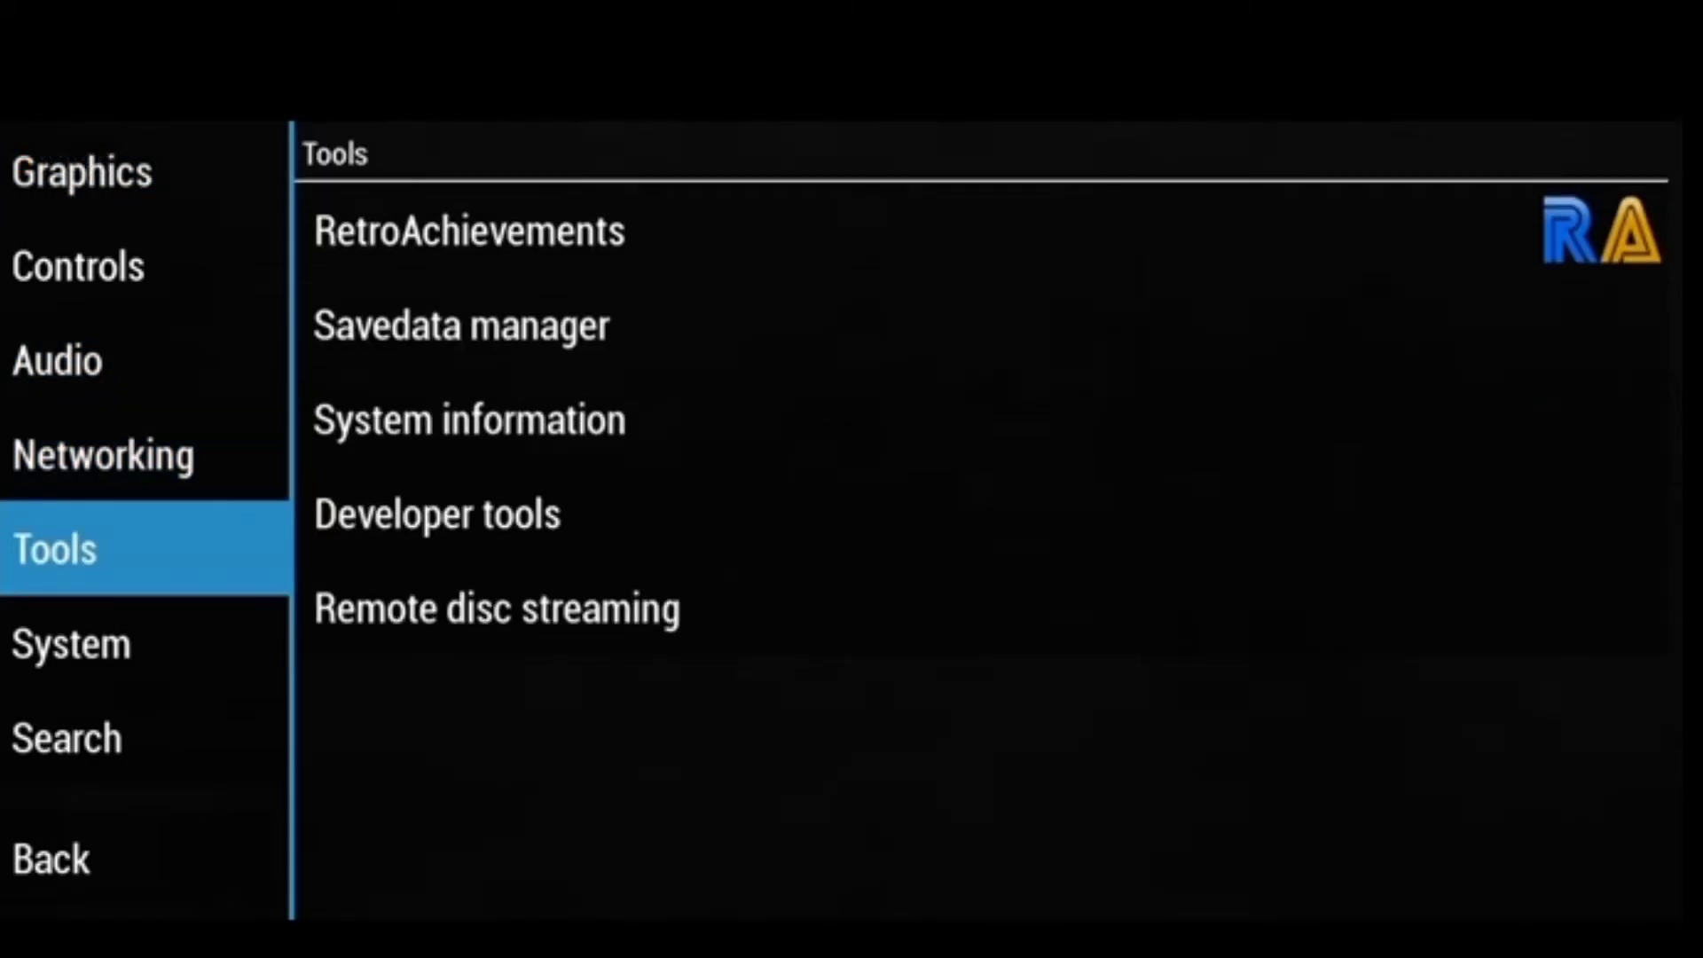
left_click(71, 644)
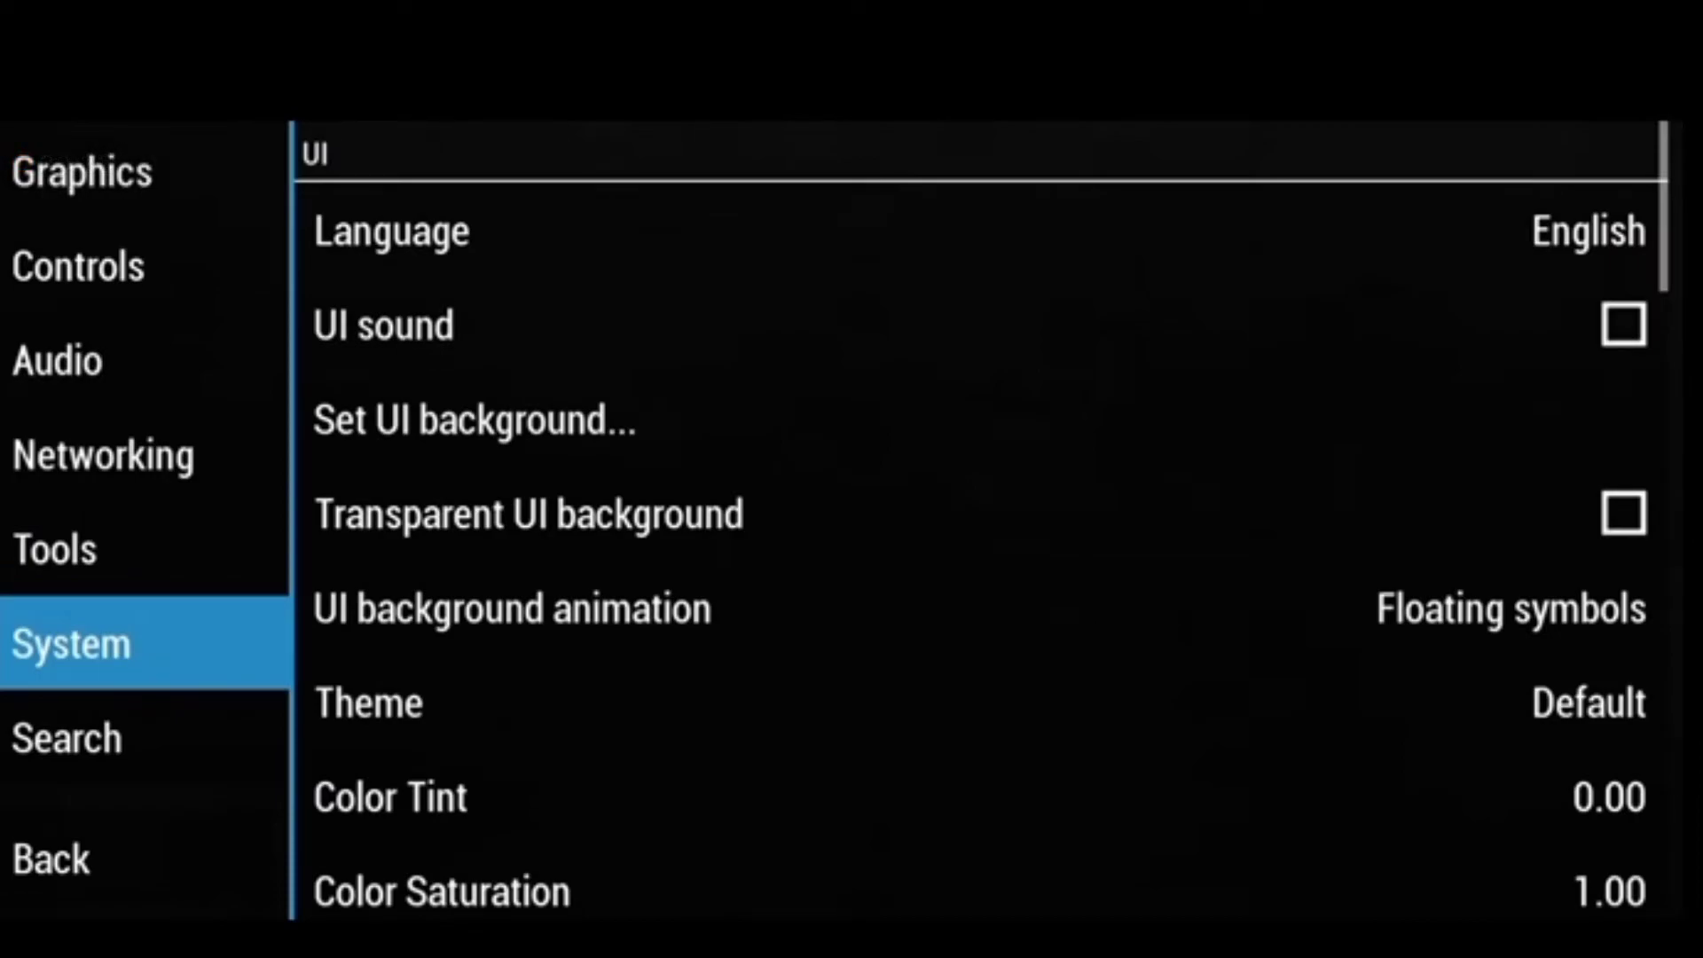
scroll(981, 533, "down", 8)
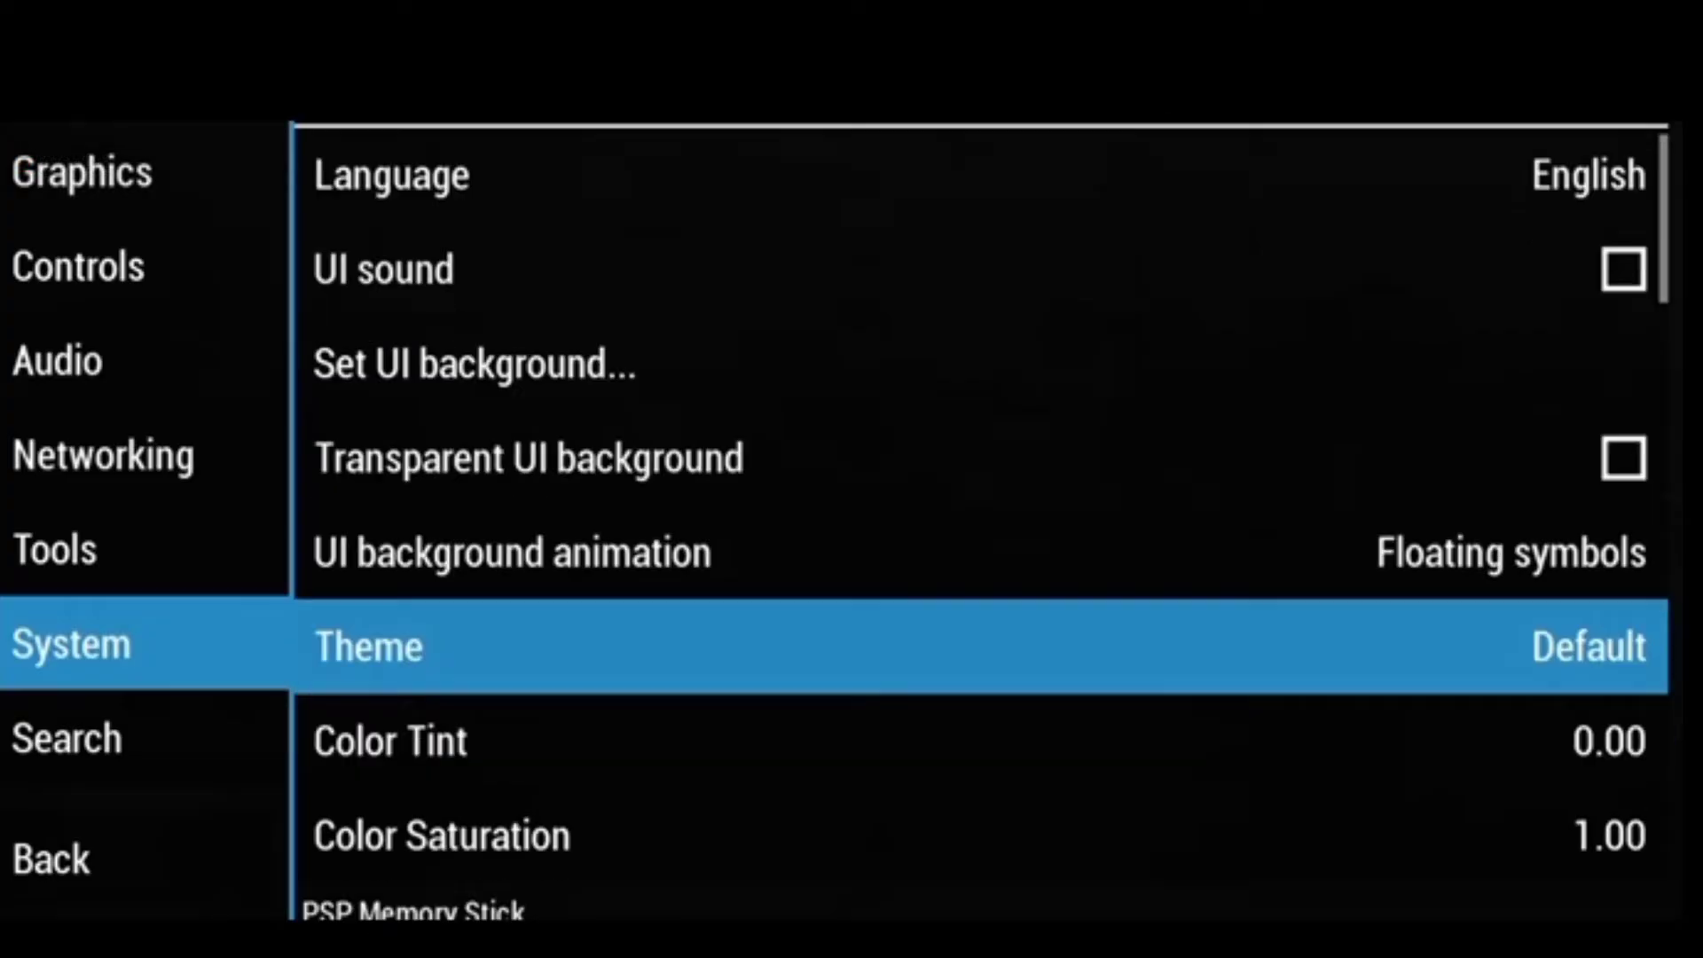
scroll(981, 532, "down", 5)
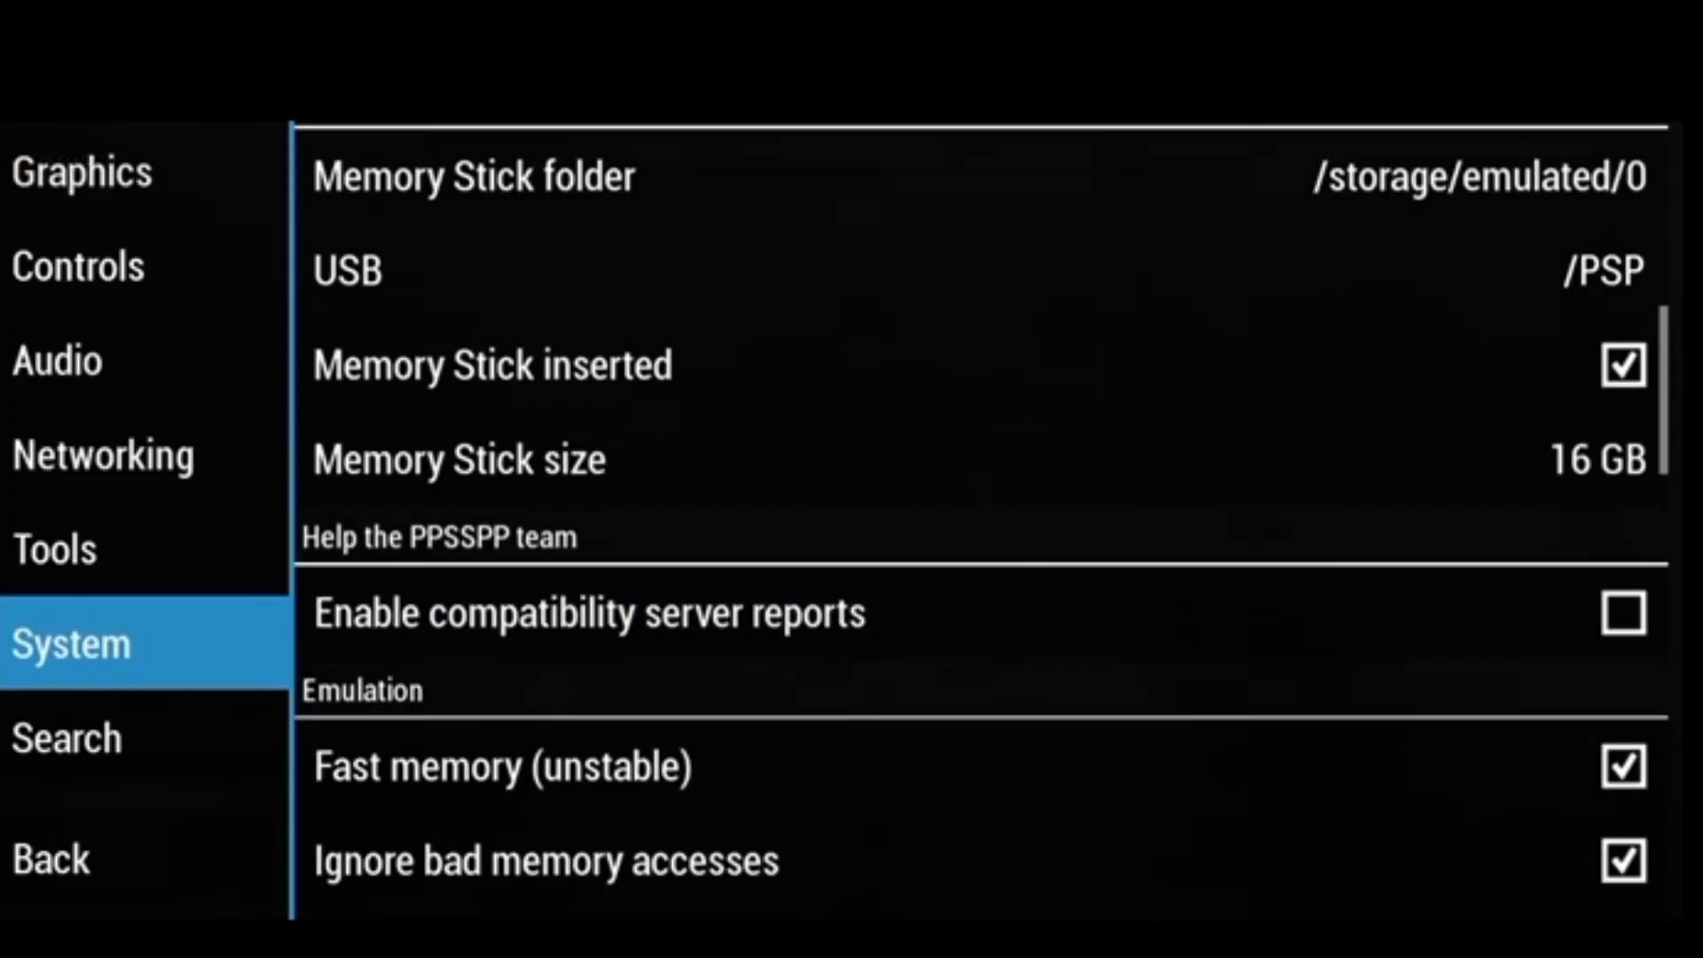
scroll(982, 533, "down", 3)
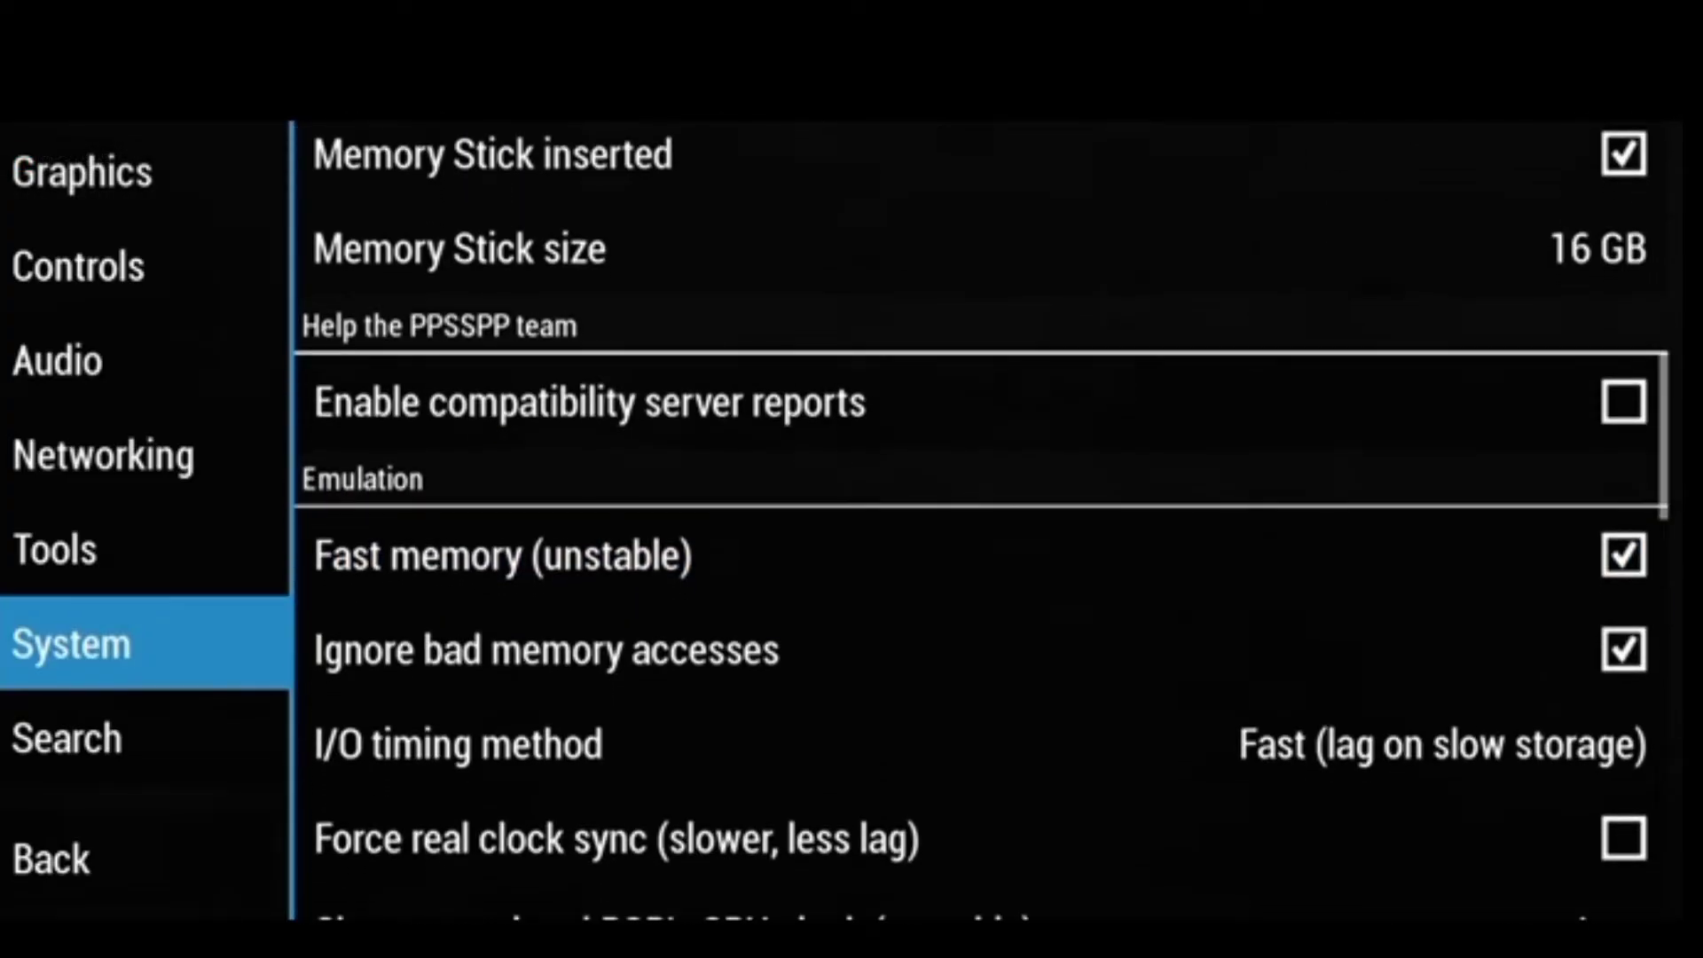
left_click(982, 564)
left_click(983, 412)
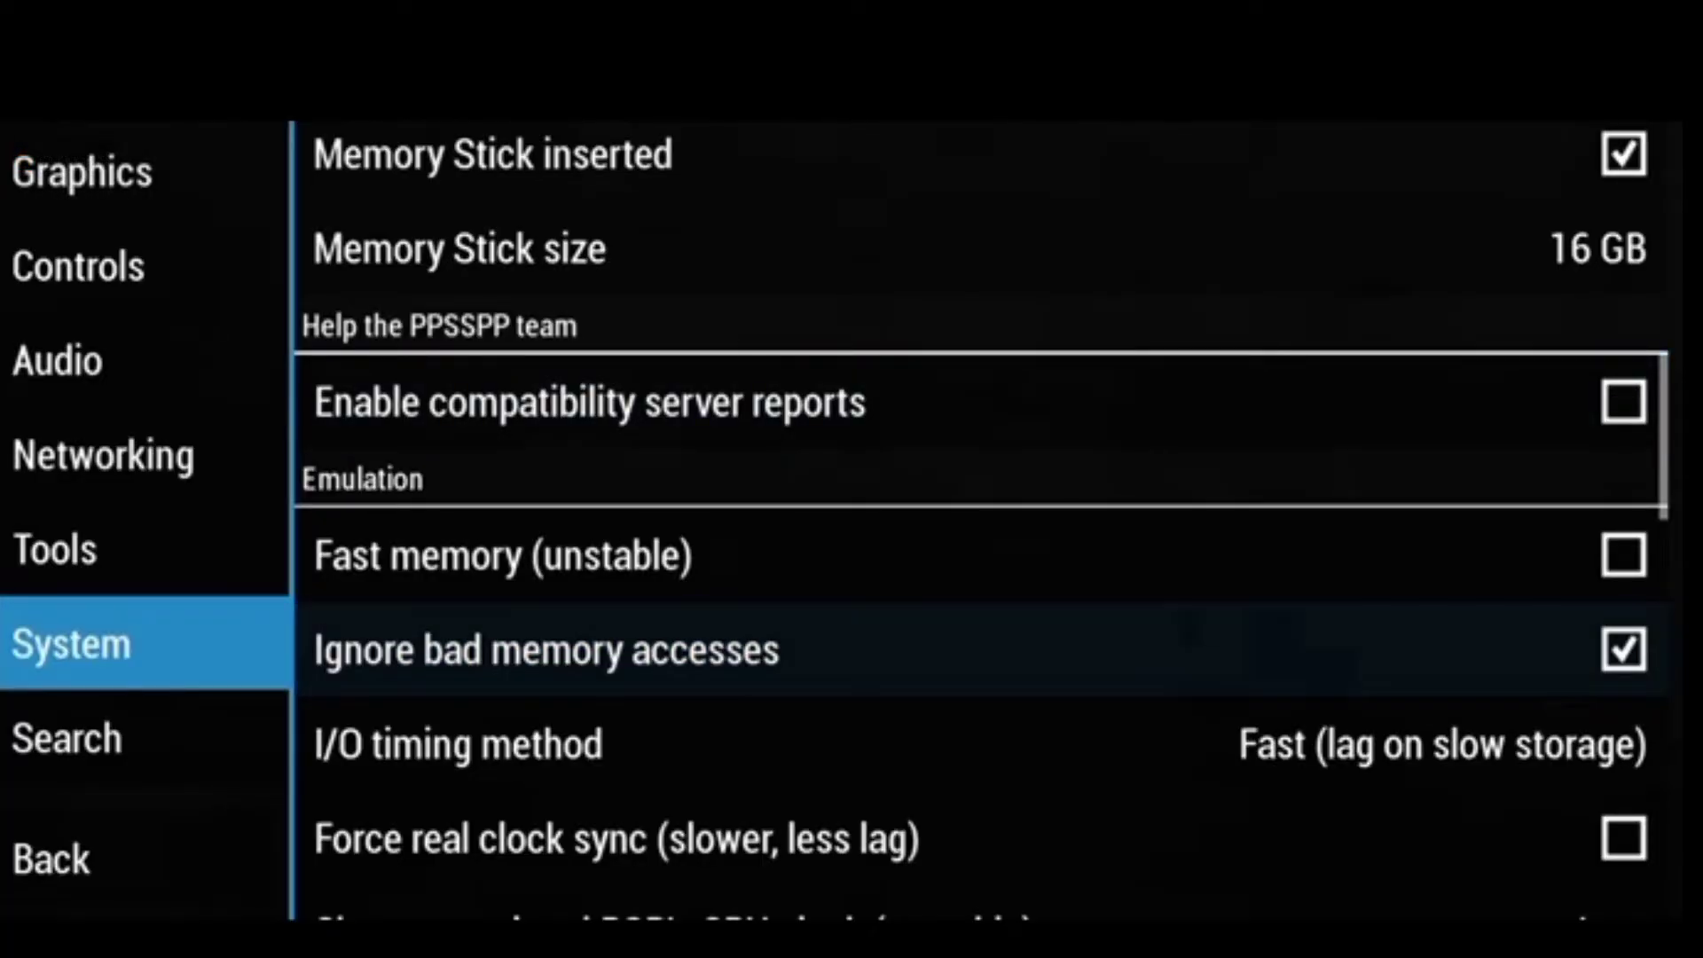
left_click(983, 650)
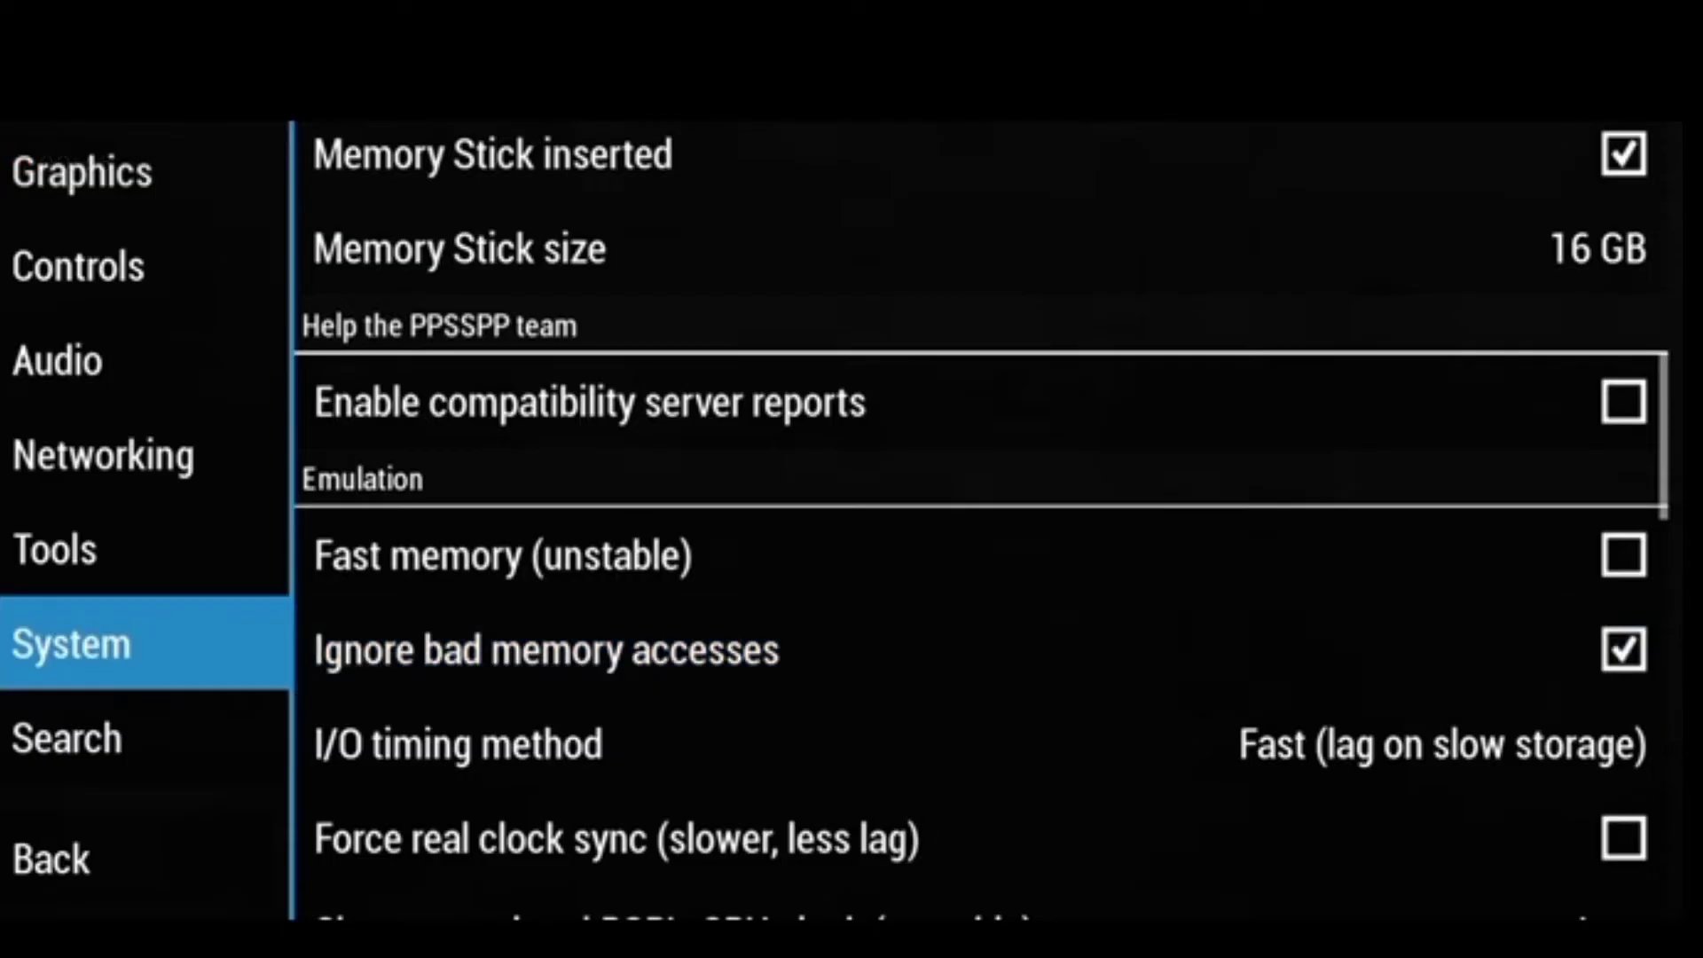
scroll(983, 533, "down", 5)
scroll(983, 533, "down", 3)
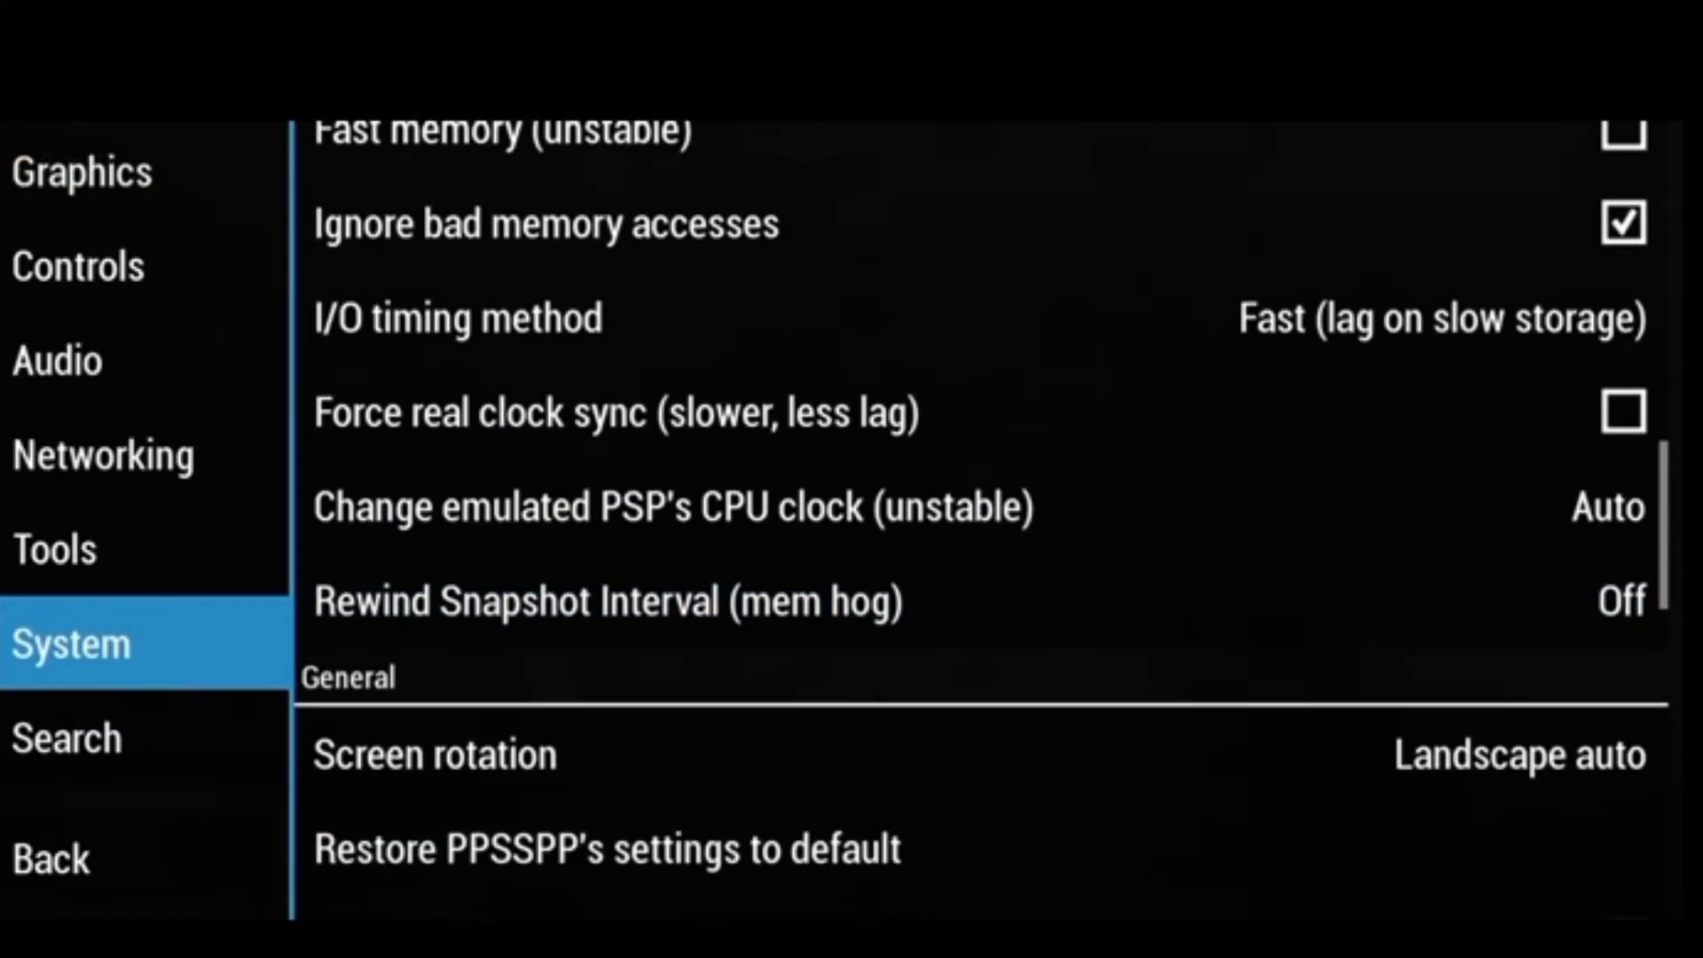
scroll(981, 532, "down", 2)
scroll(981, 532, "down", 3)
scroll(982, 533, "down", 2)
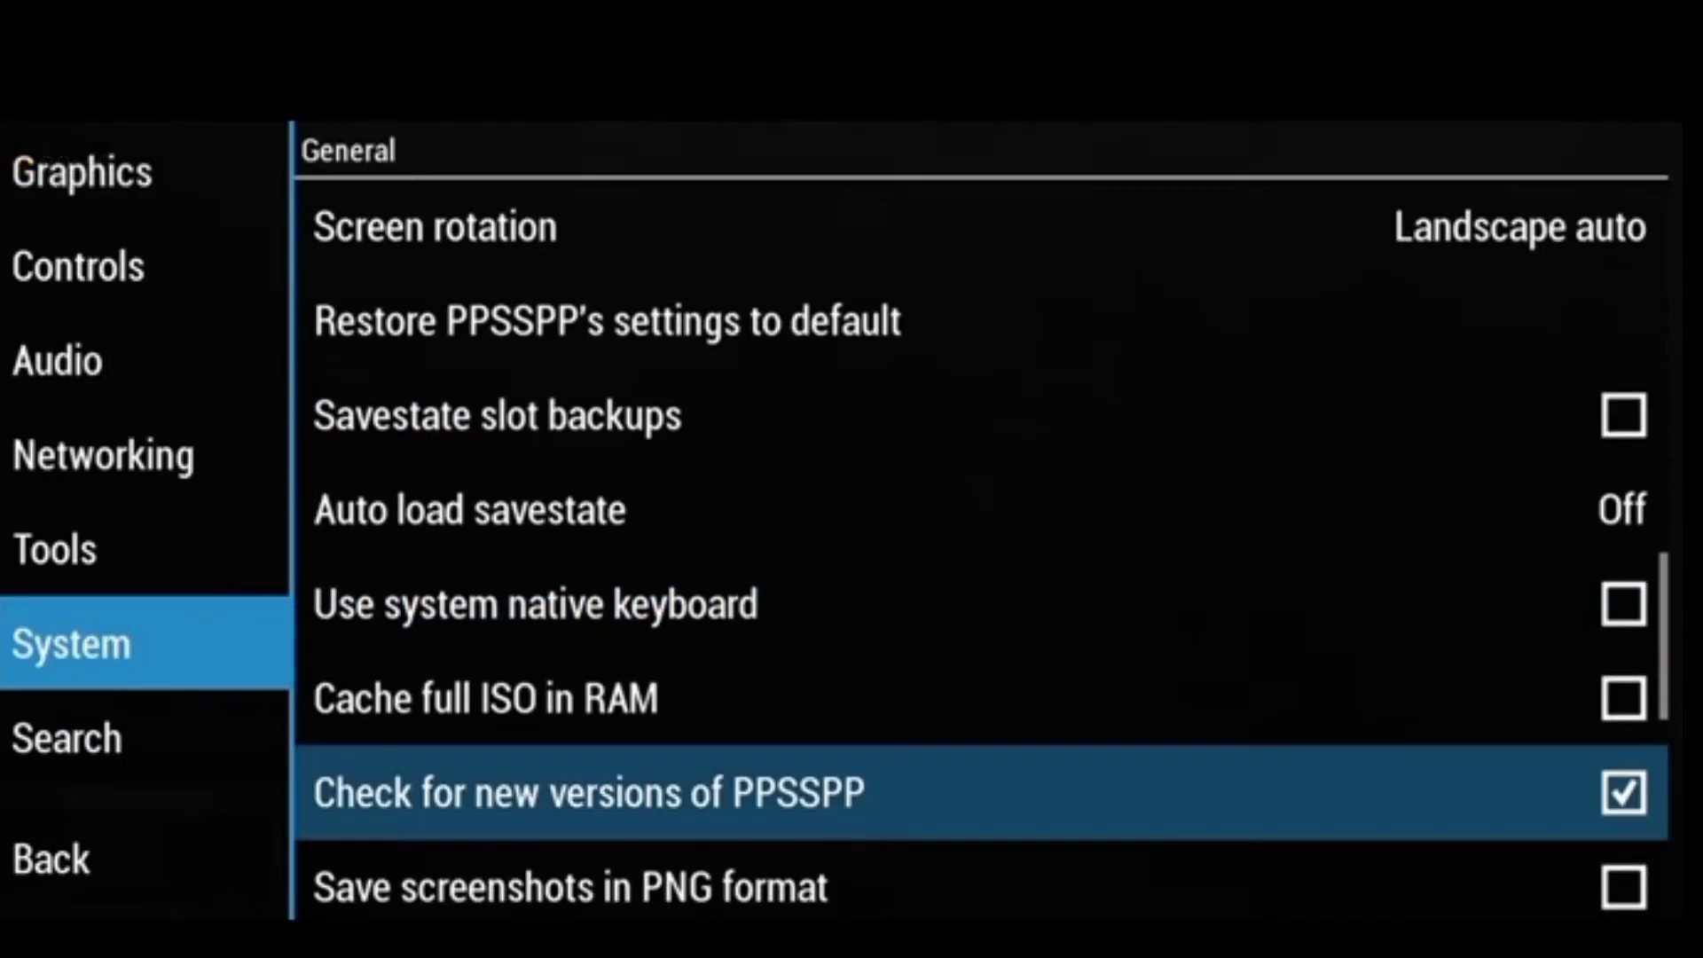
scroll(983, 533, "down", 3)
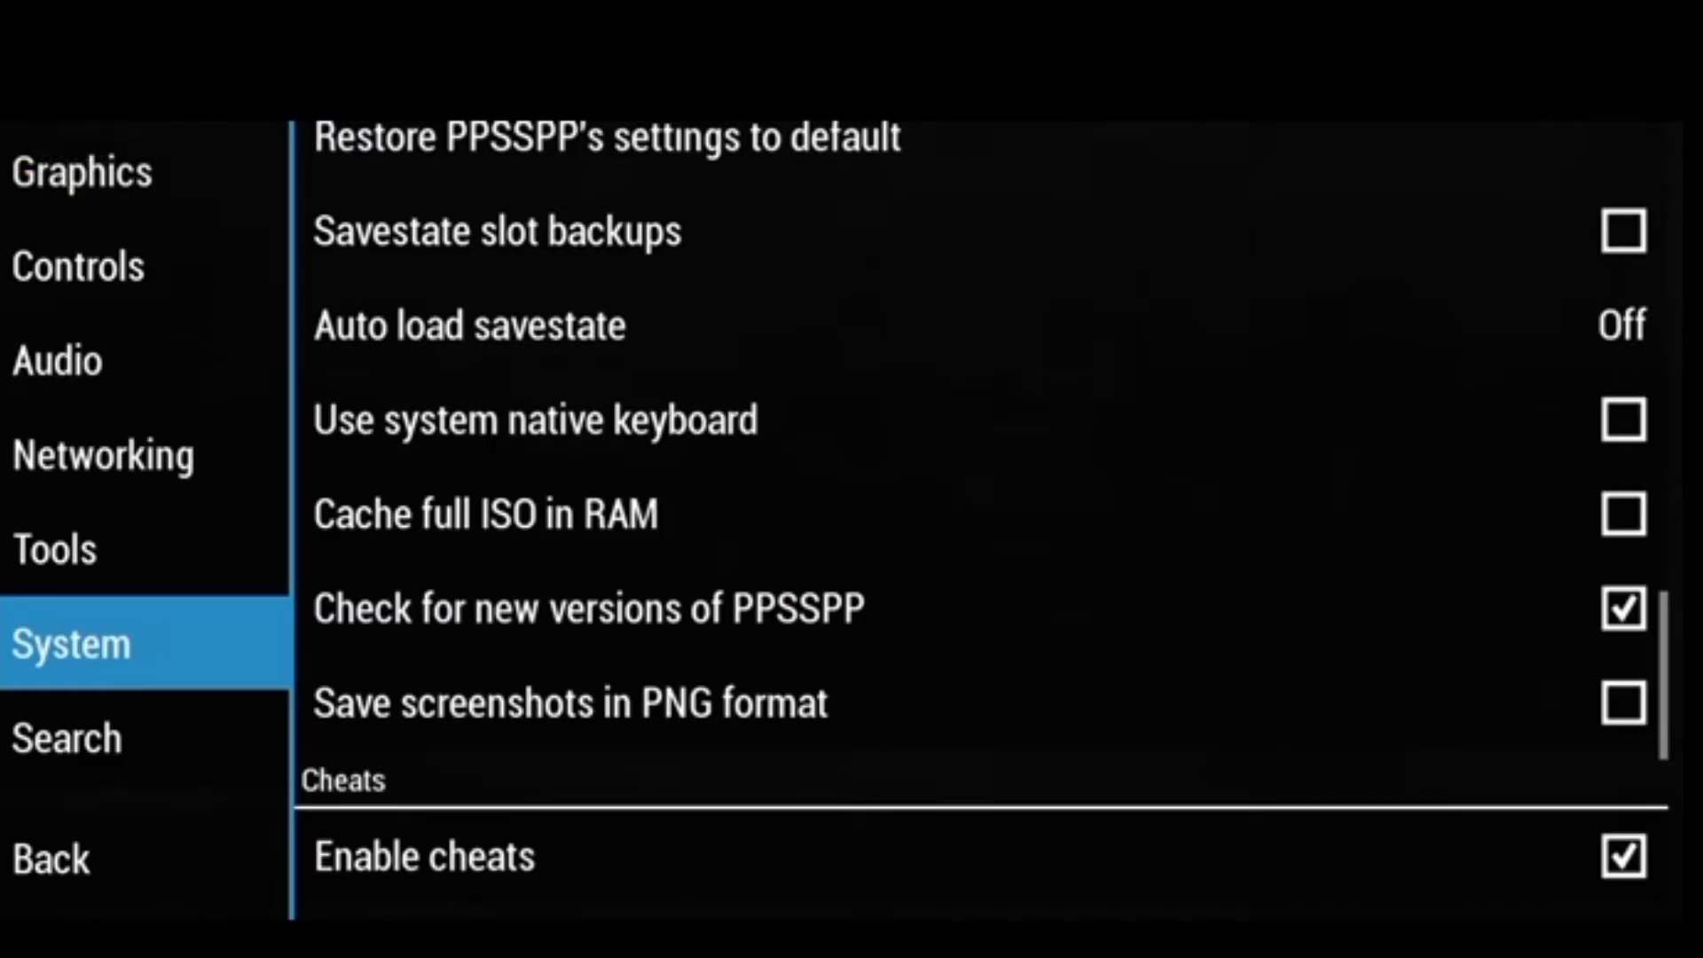
scroll(983, 532, "down", 3)
scroll(983, 532, "down", 3)
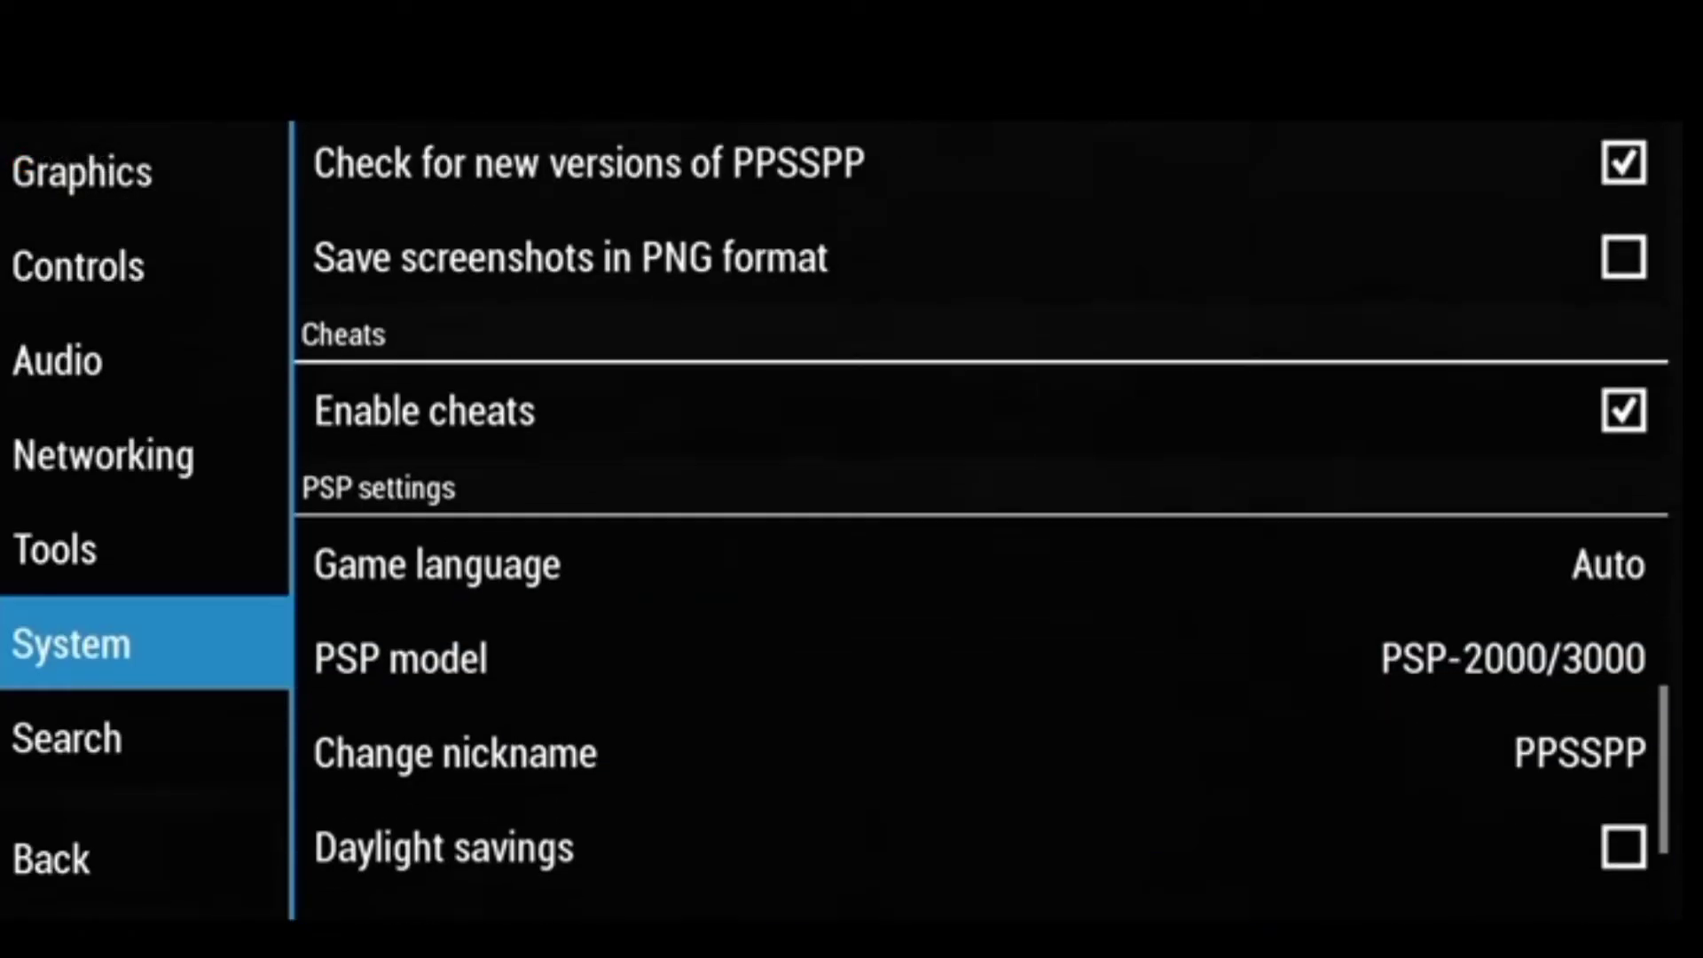
scroll(982, 532, "up", 3)
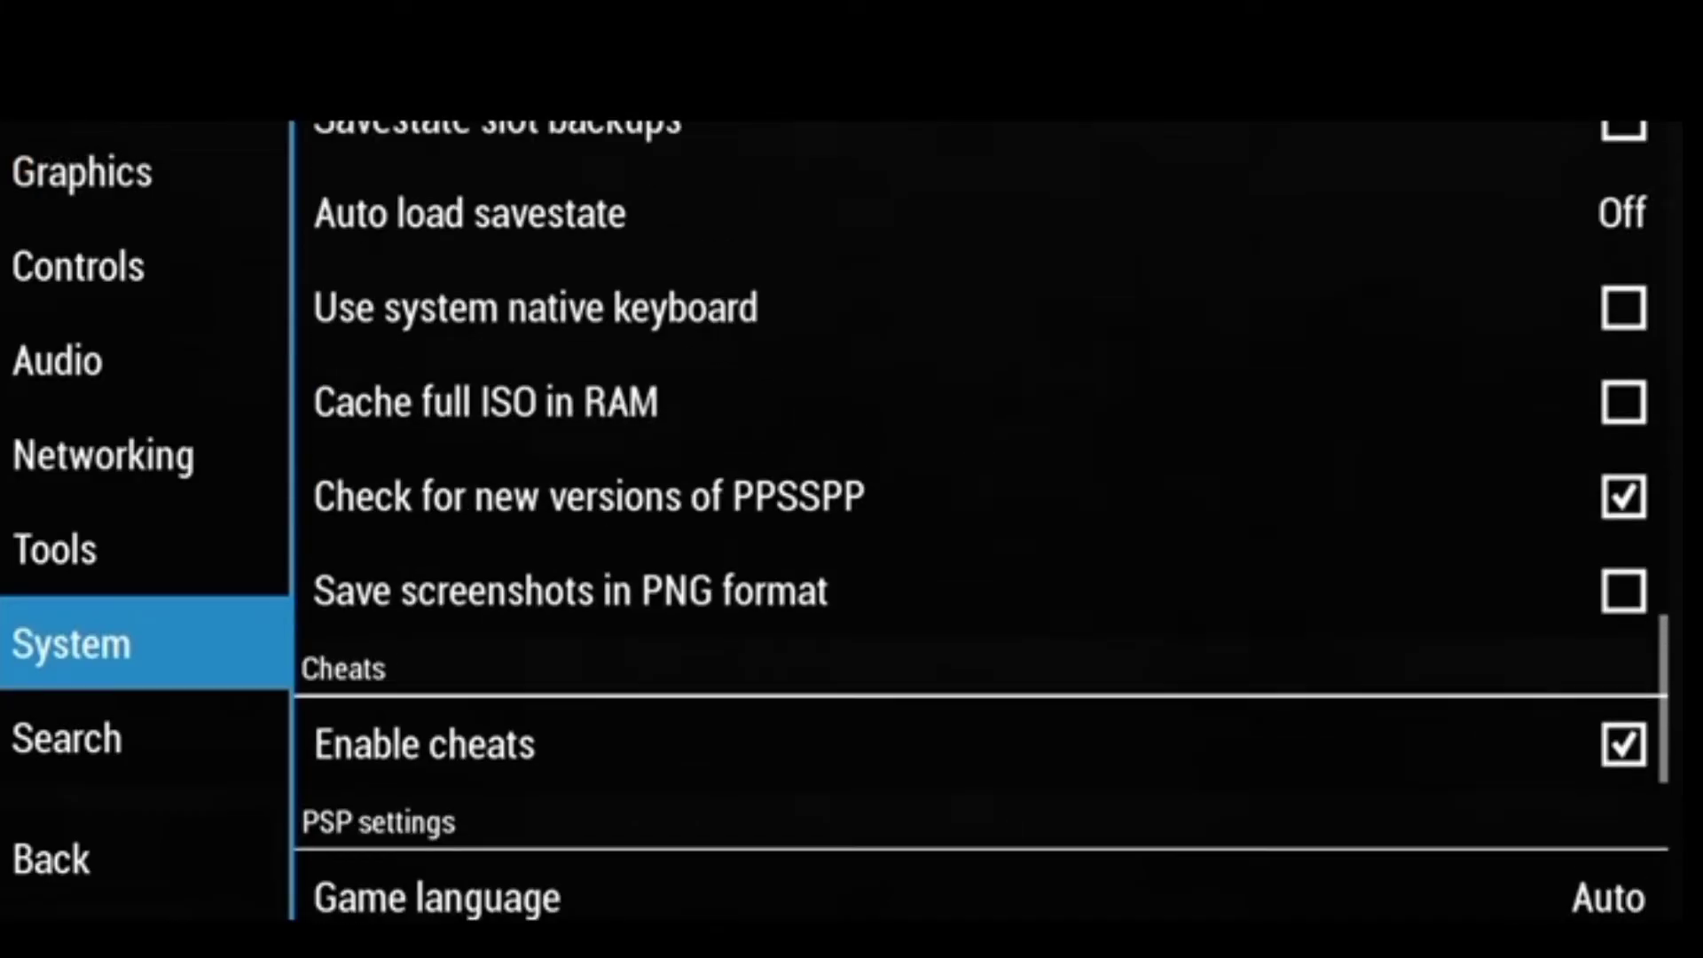
scroll(982, 533, "up", 2)
scroll(983, 532, "up", 3)
scroll(982, 533, "up", 3)
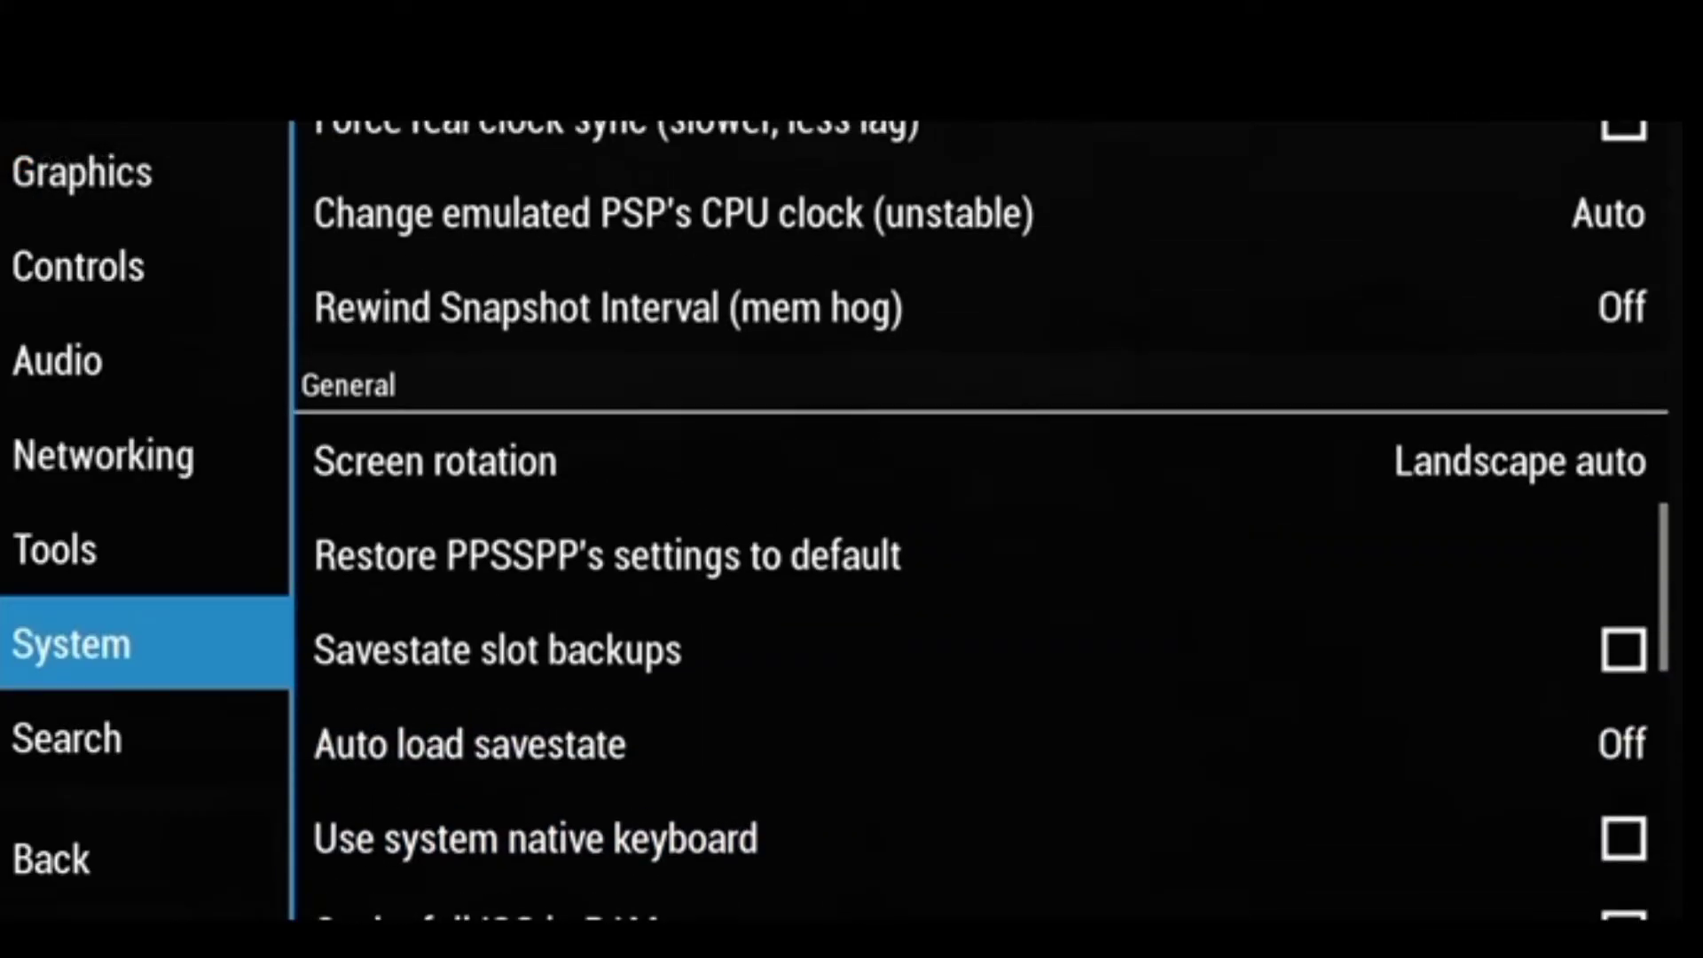
scroll(982, 532, "up", 2)
scroll(982, 532, "up", 2)
scroll(982, 532, "up", 2)
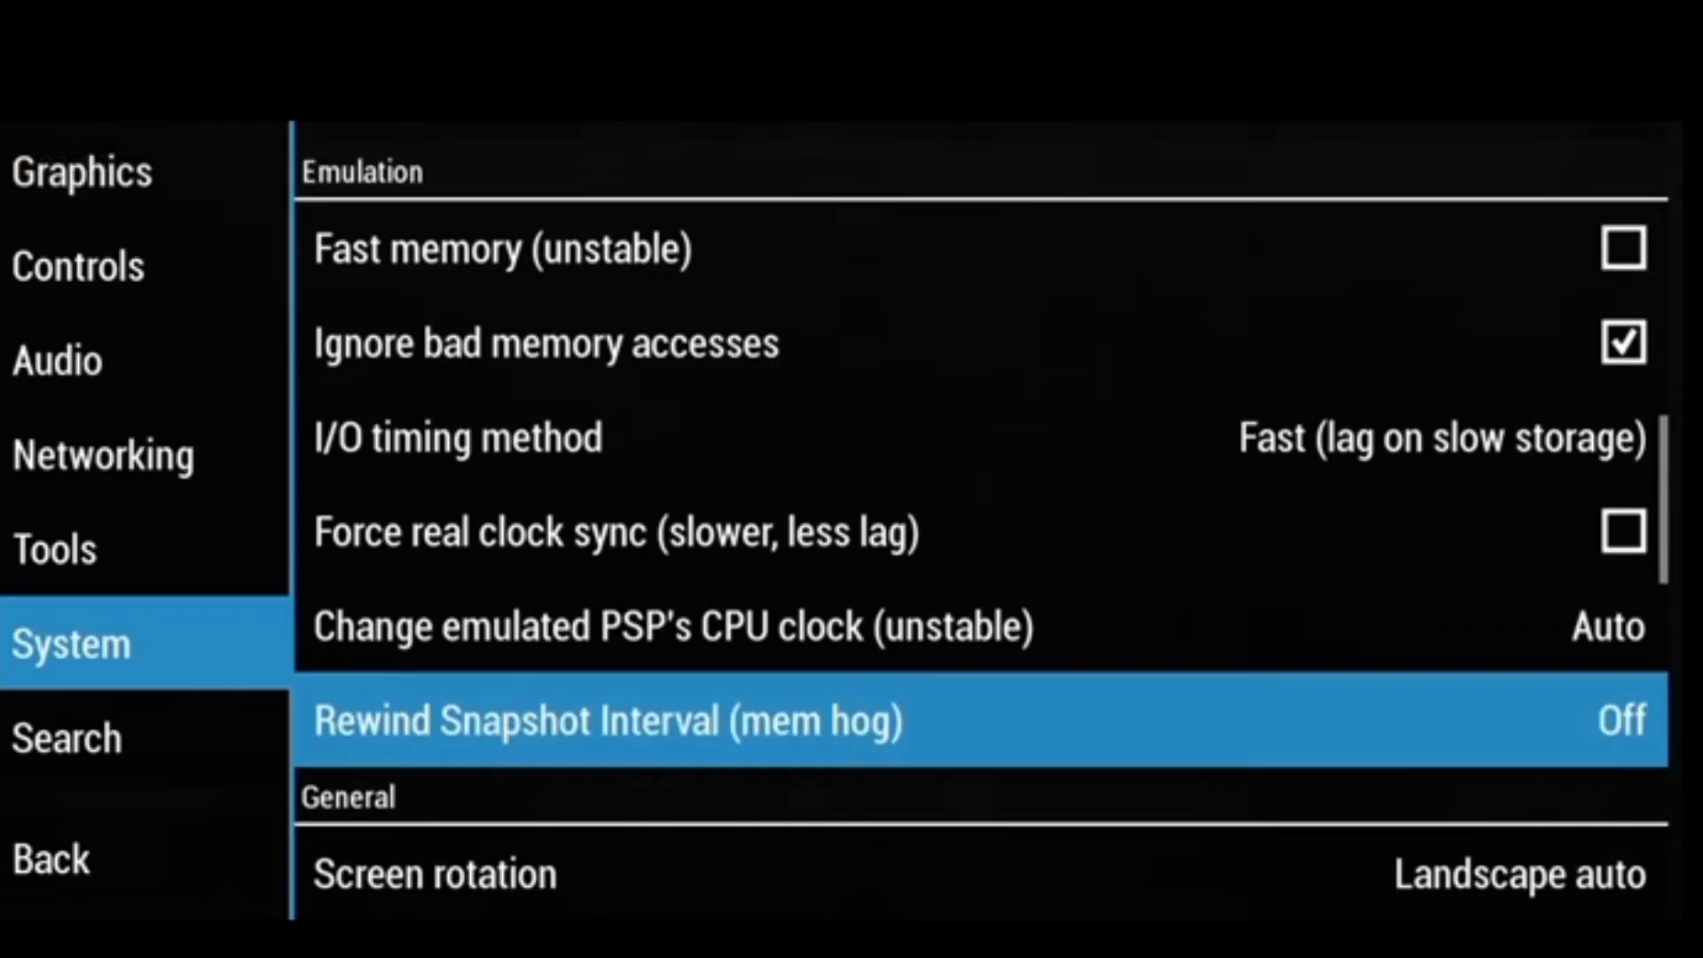
scroll(983, 532, "up", 2)
scroll(982, 532, "up", 2)
scroll(982, 533, "up", 1)
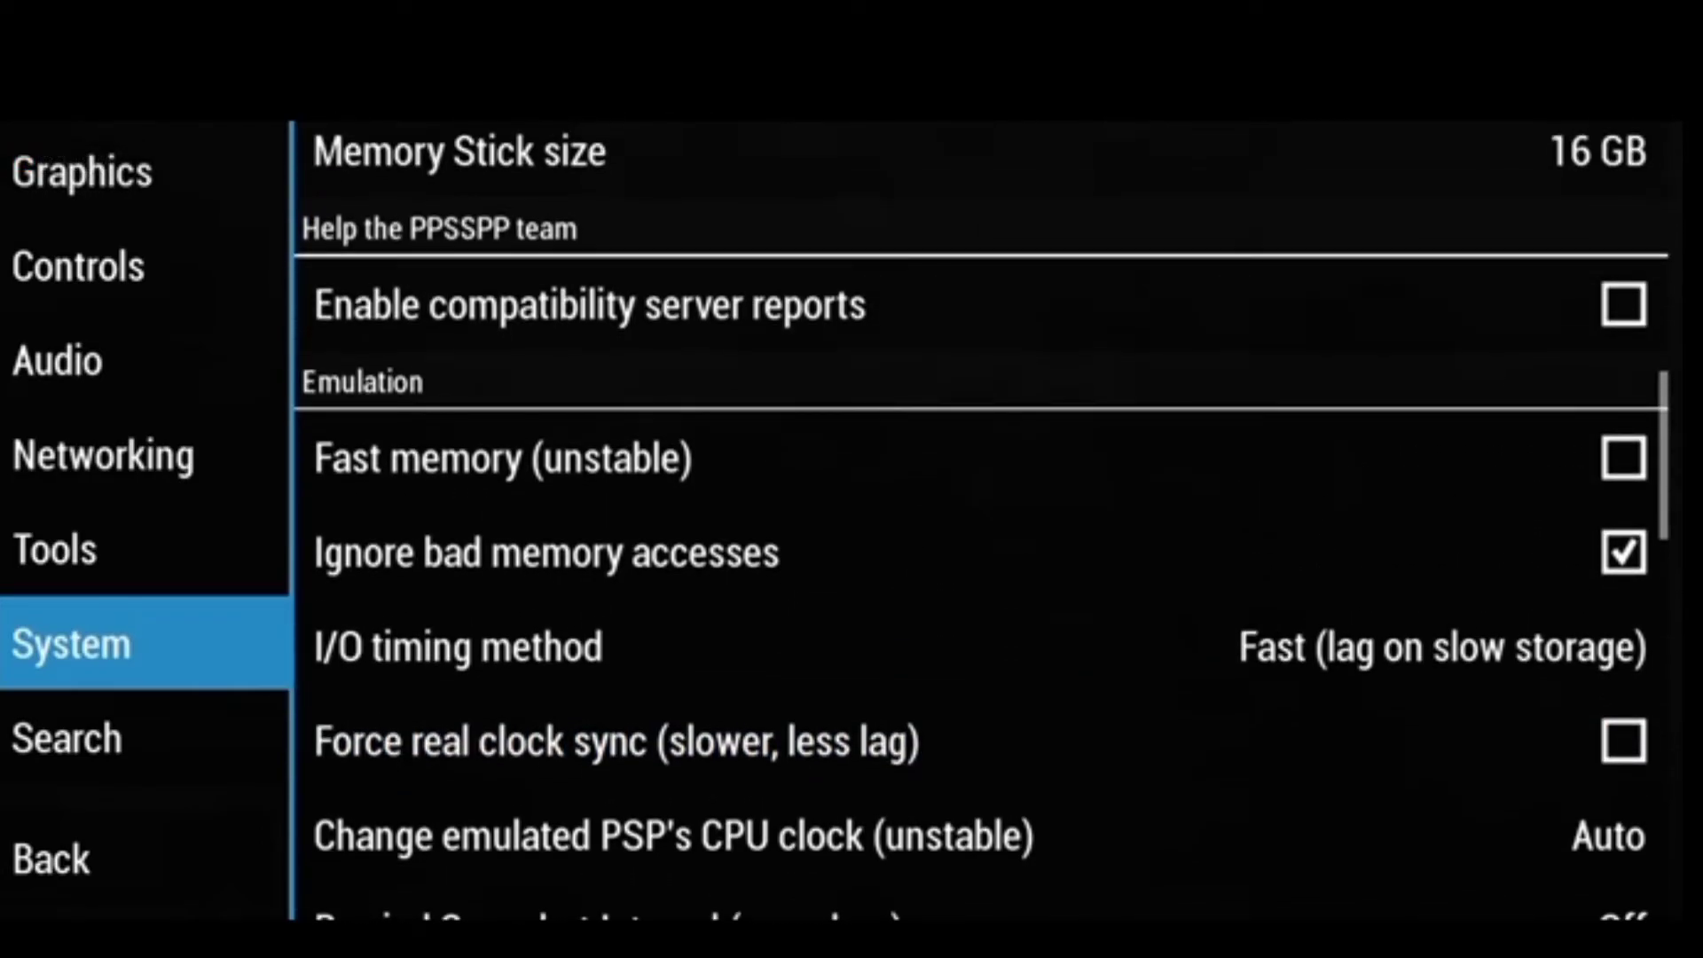
scroll(982, 532, "up", 2)
scroll(983, 533, "up", 2)
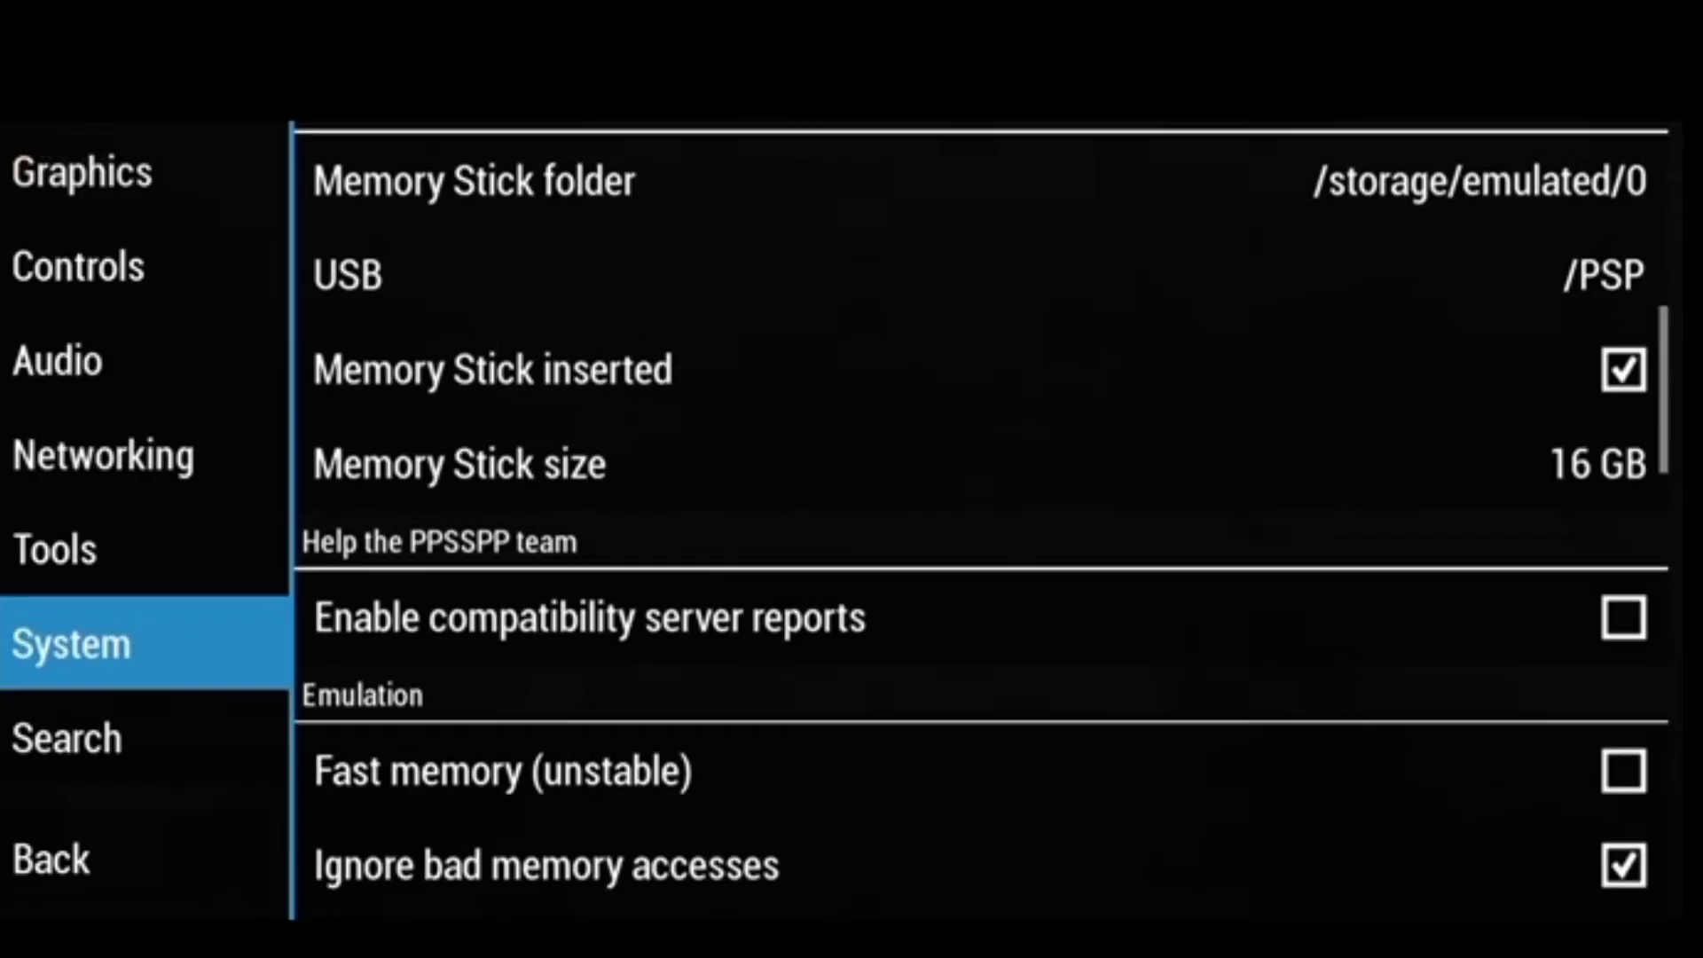
scroll(983, 533, "up", 2)
scroll(982, 532, "up", 2)
scroll(982, 532, "up", 2)
scroll(982, 532, "up", 2)
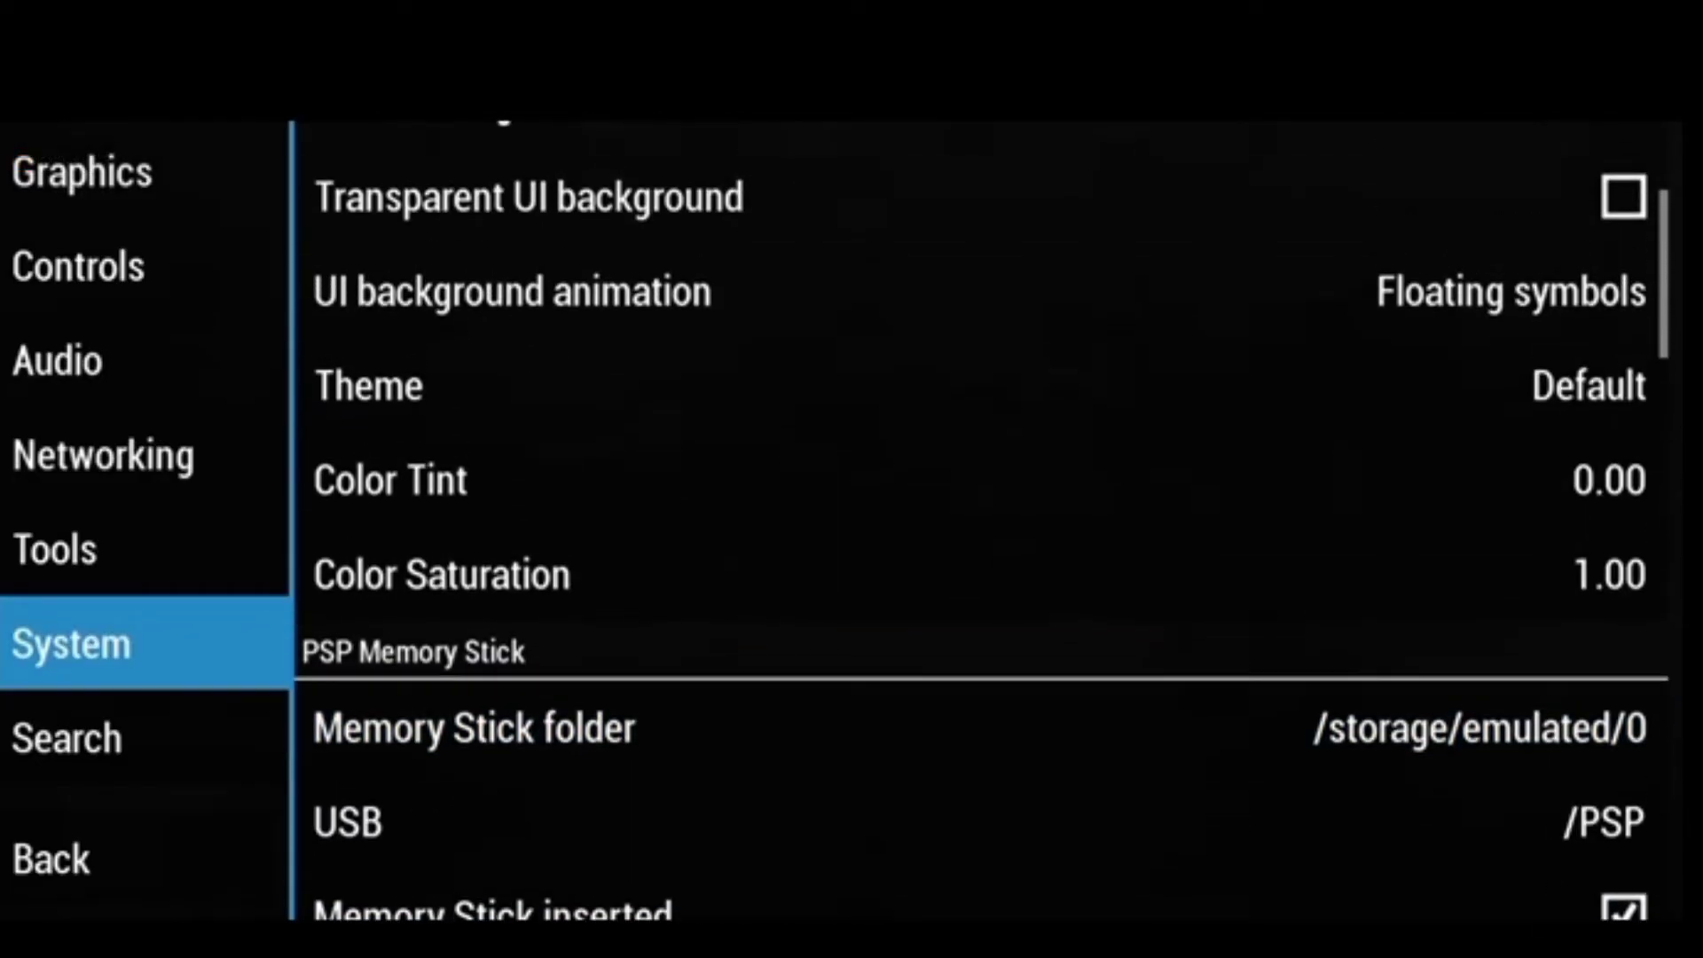
Look through the game's Tools, Networking, Audio and Controls settings pages in turn.
left_click(146, 548)
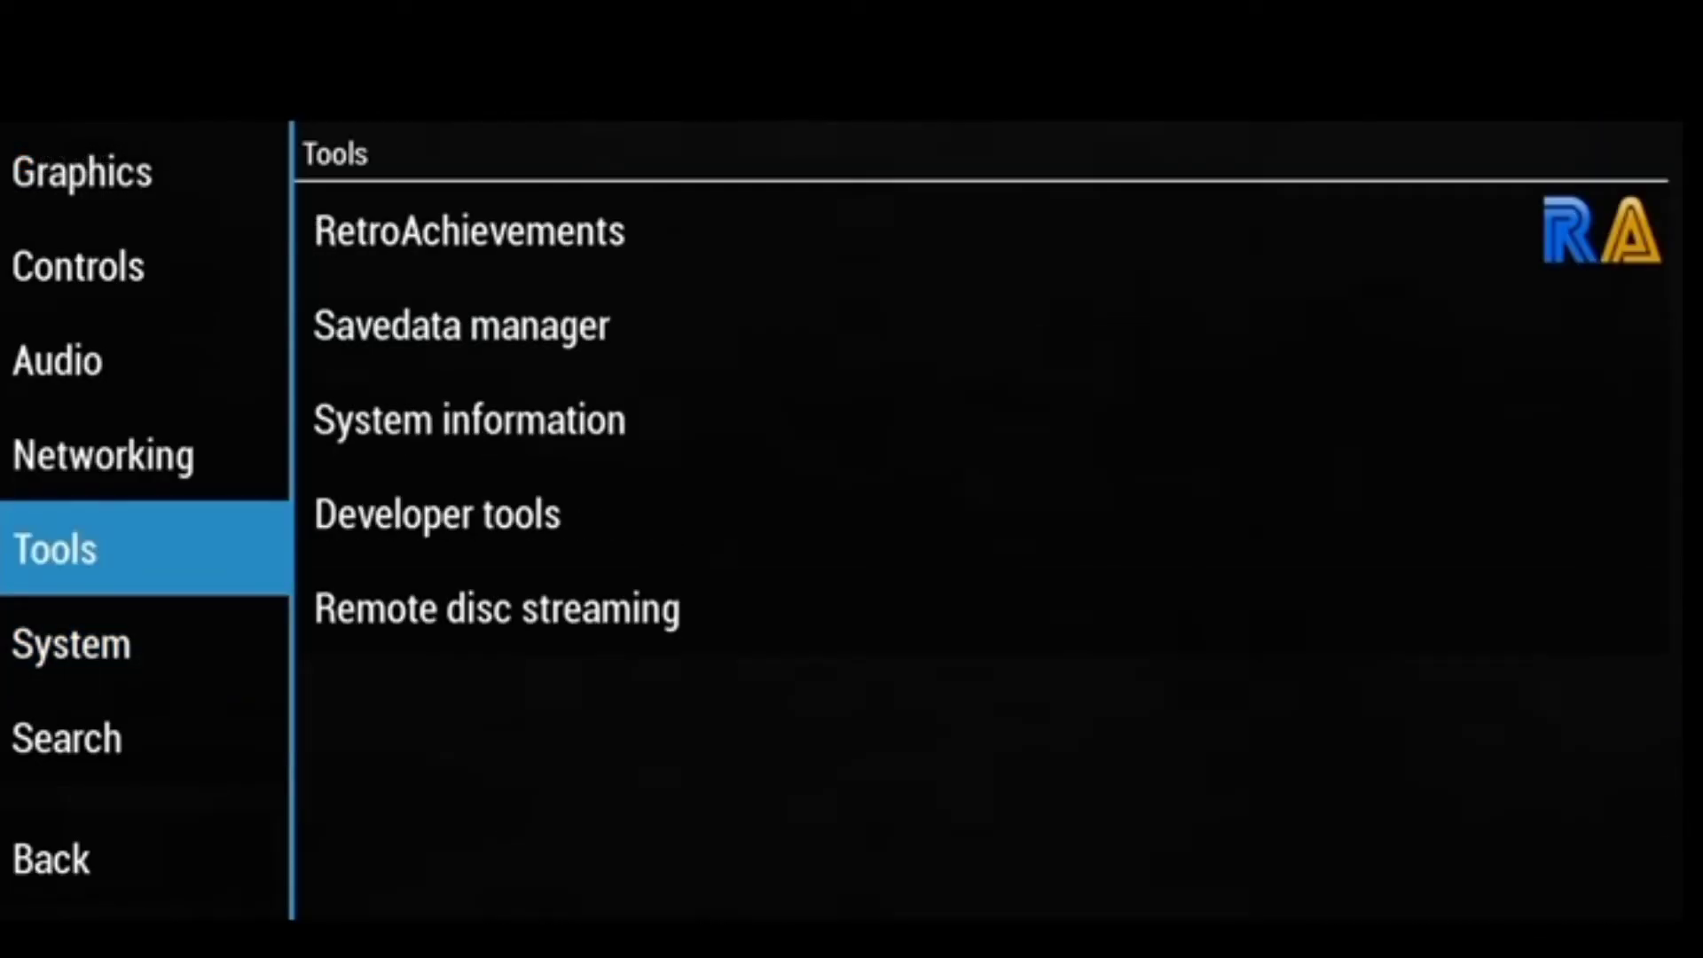
left_click(146, 454)
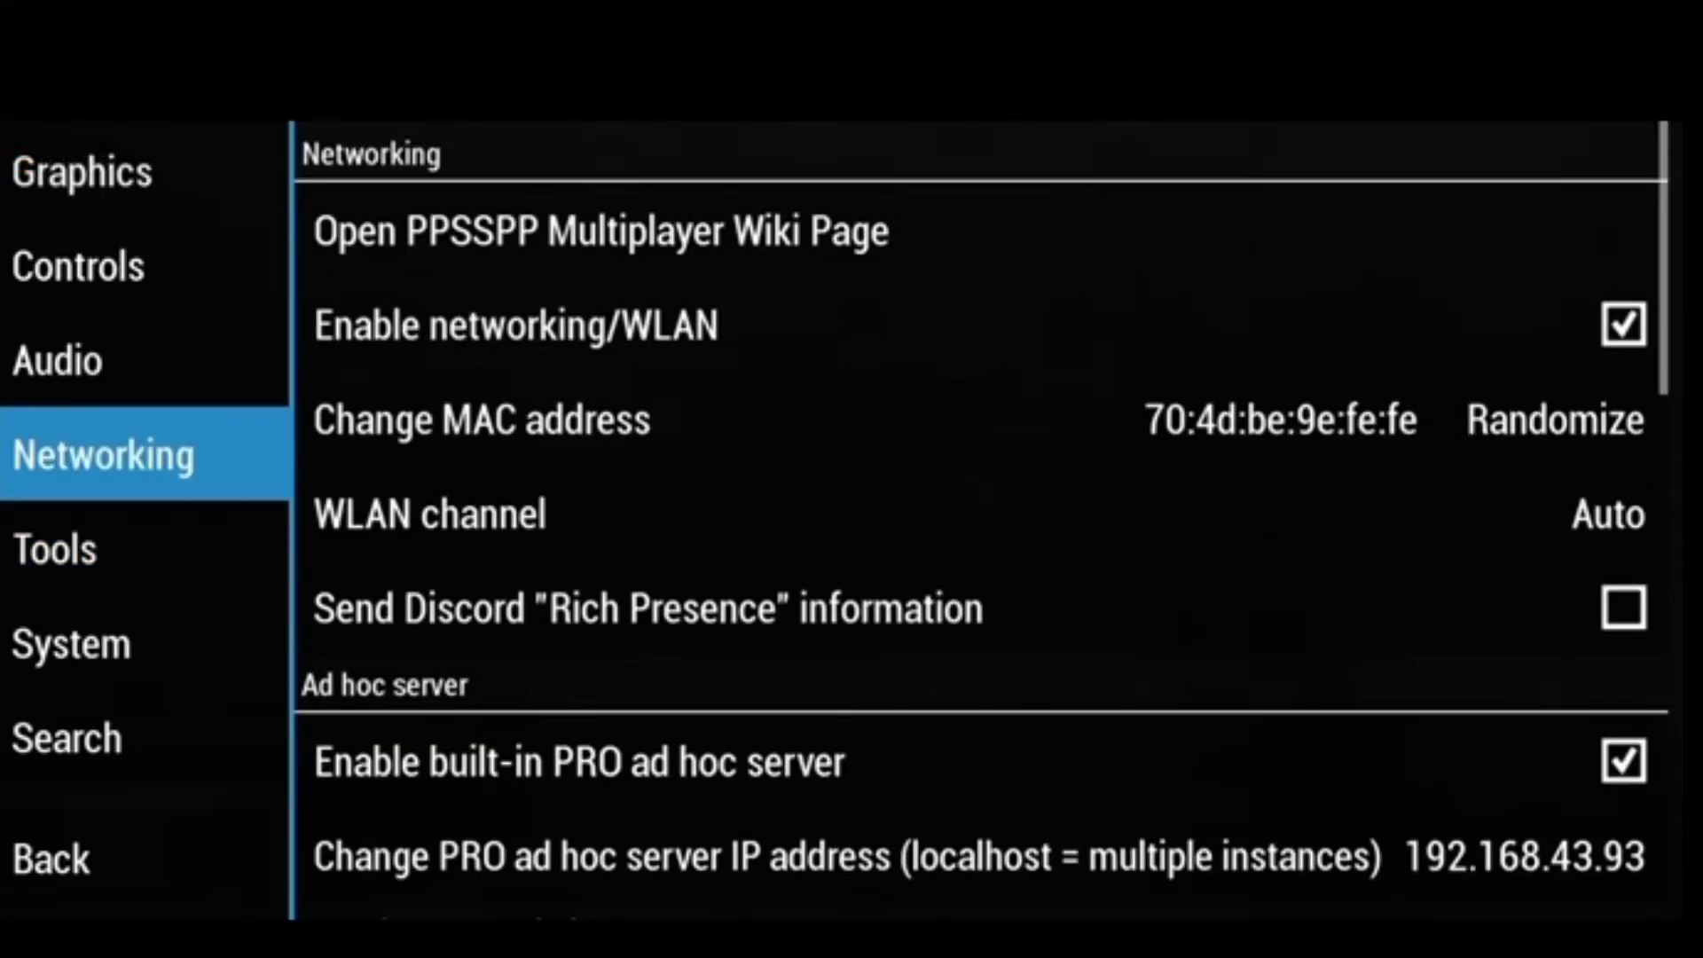
left_click(146, 360)
left_click(146, 265)
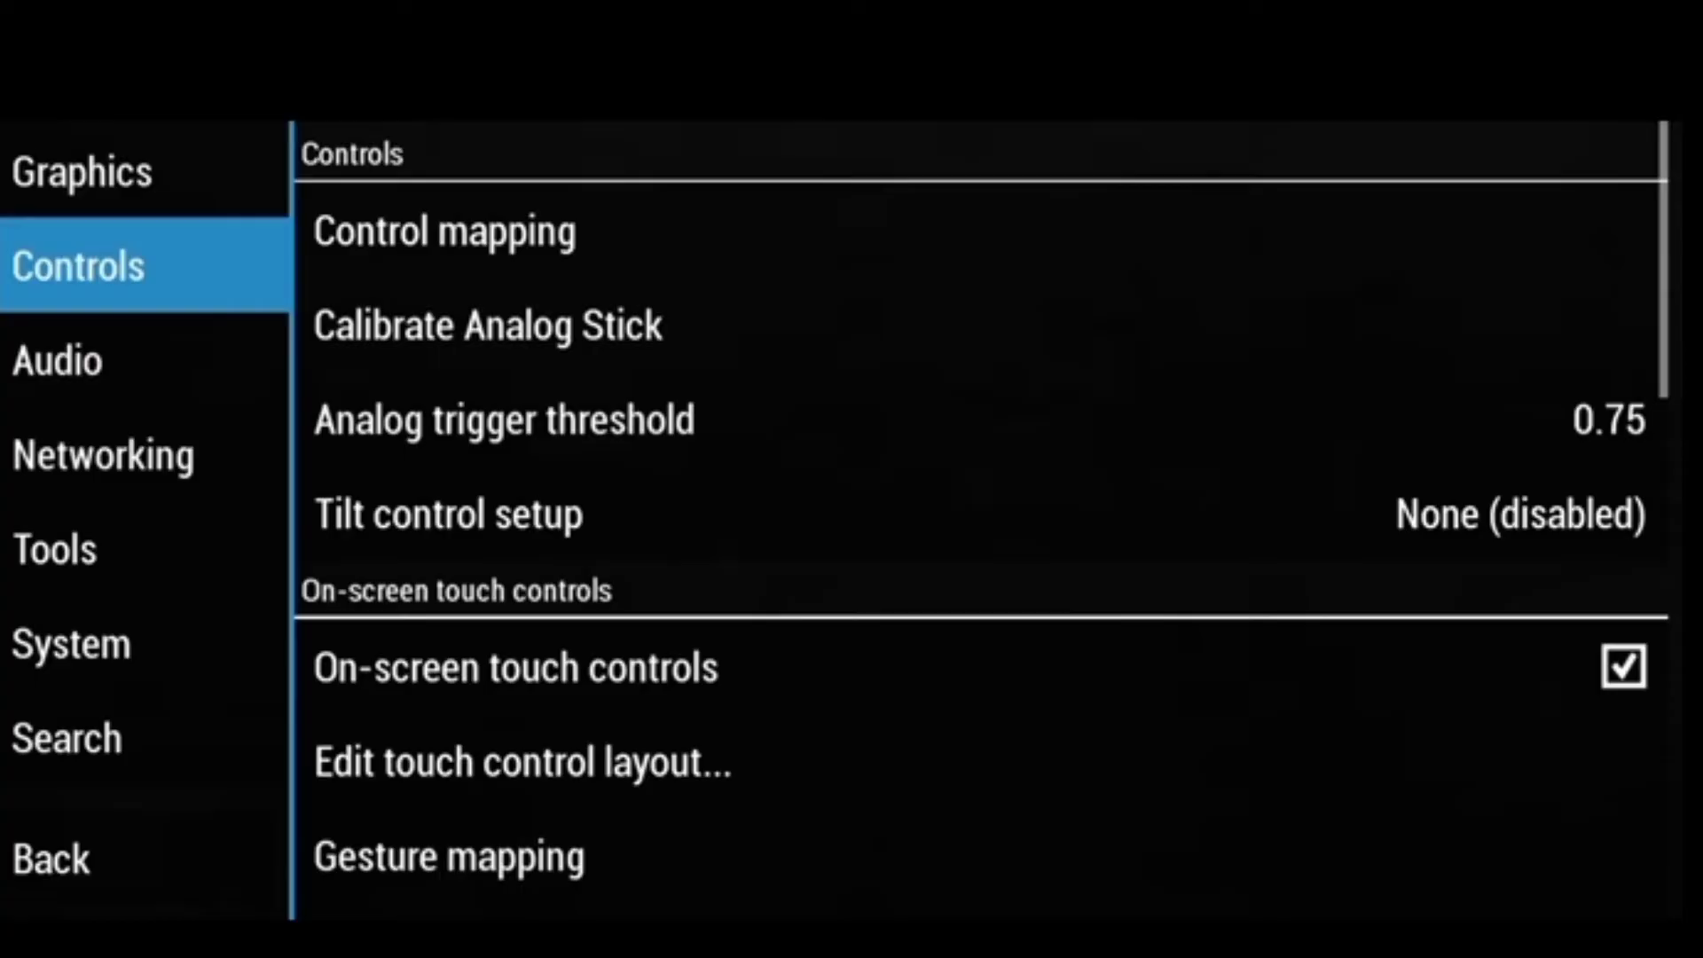
Review the Graphics page without changes, then leave the game's settings.
left_click(147, 170)
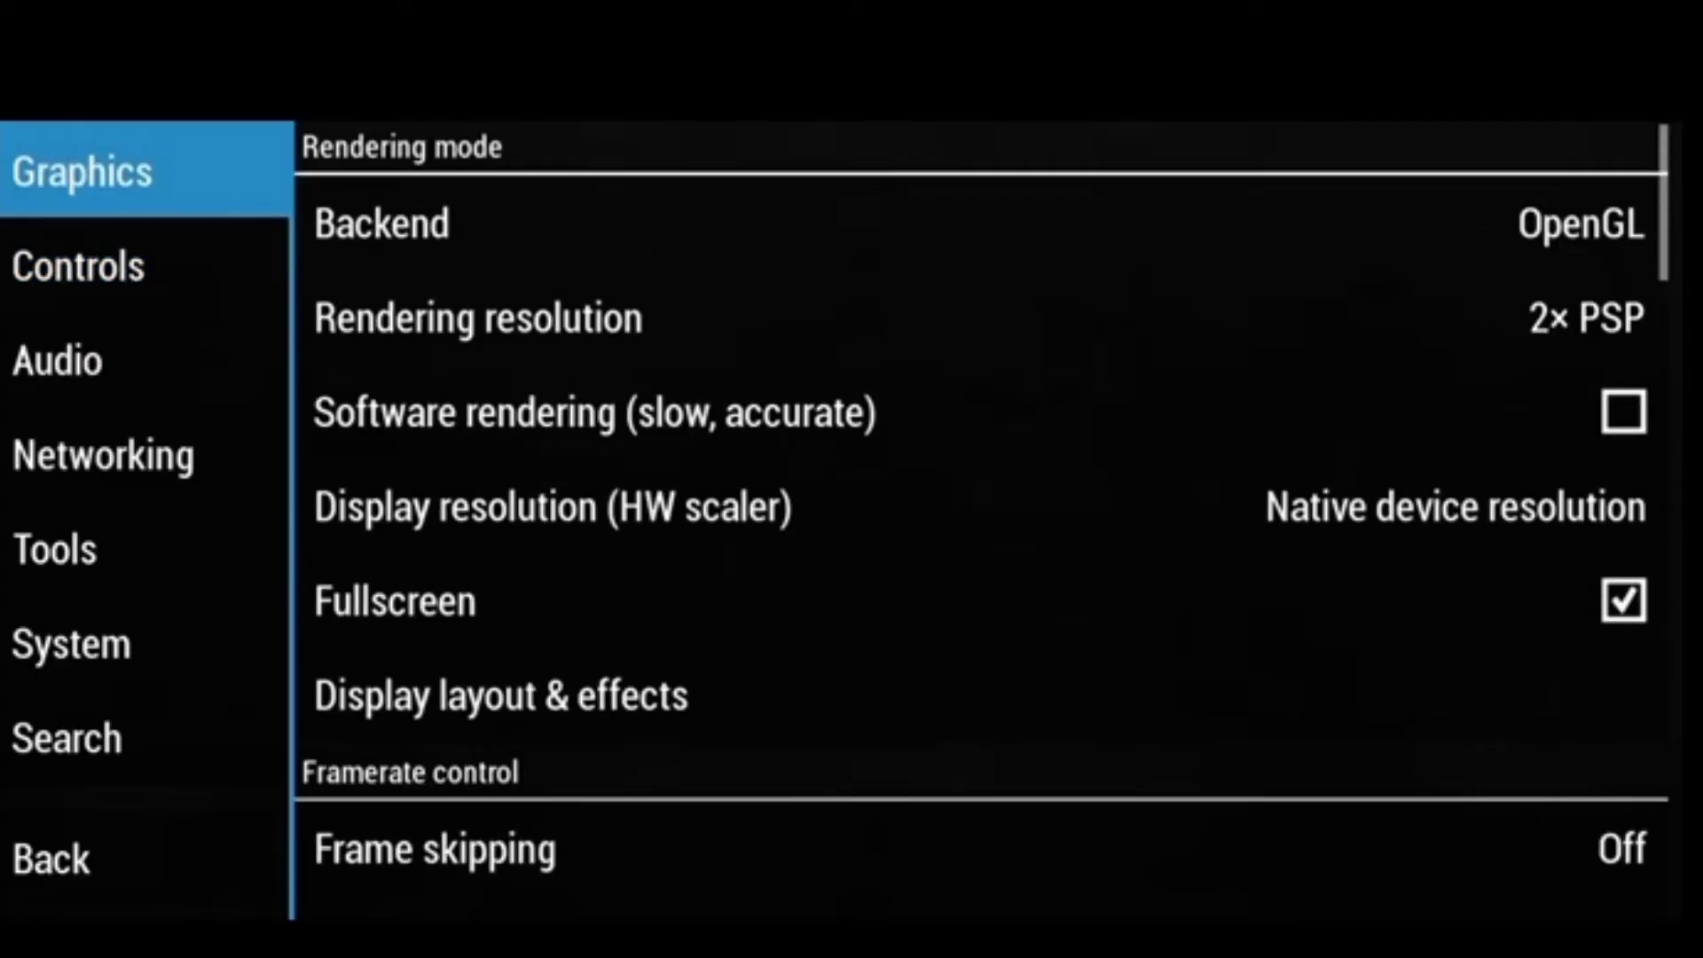
scroll(985, 532, "down", 3)
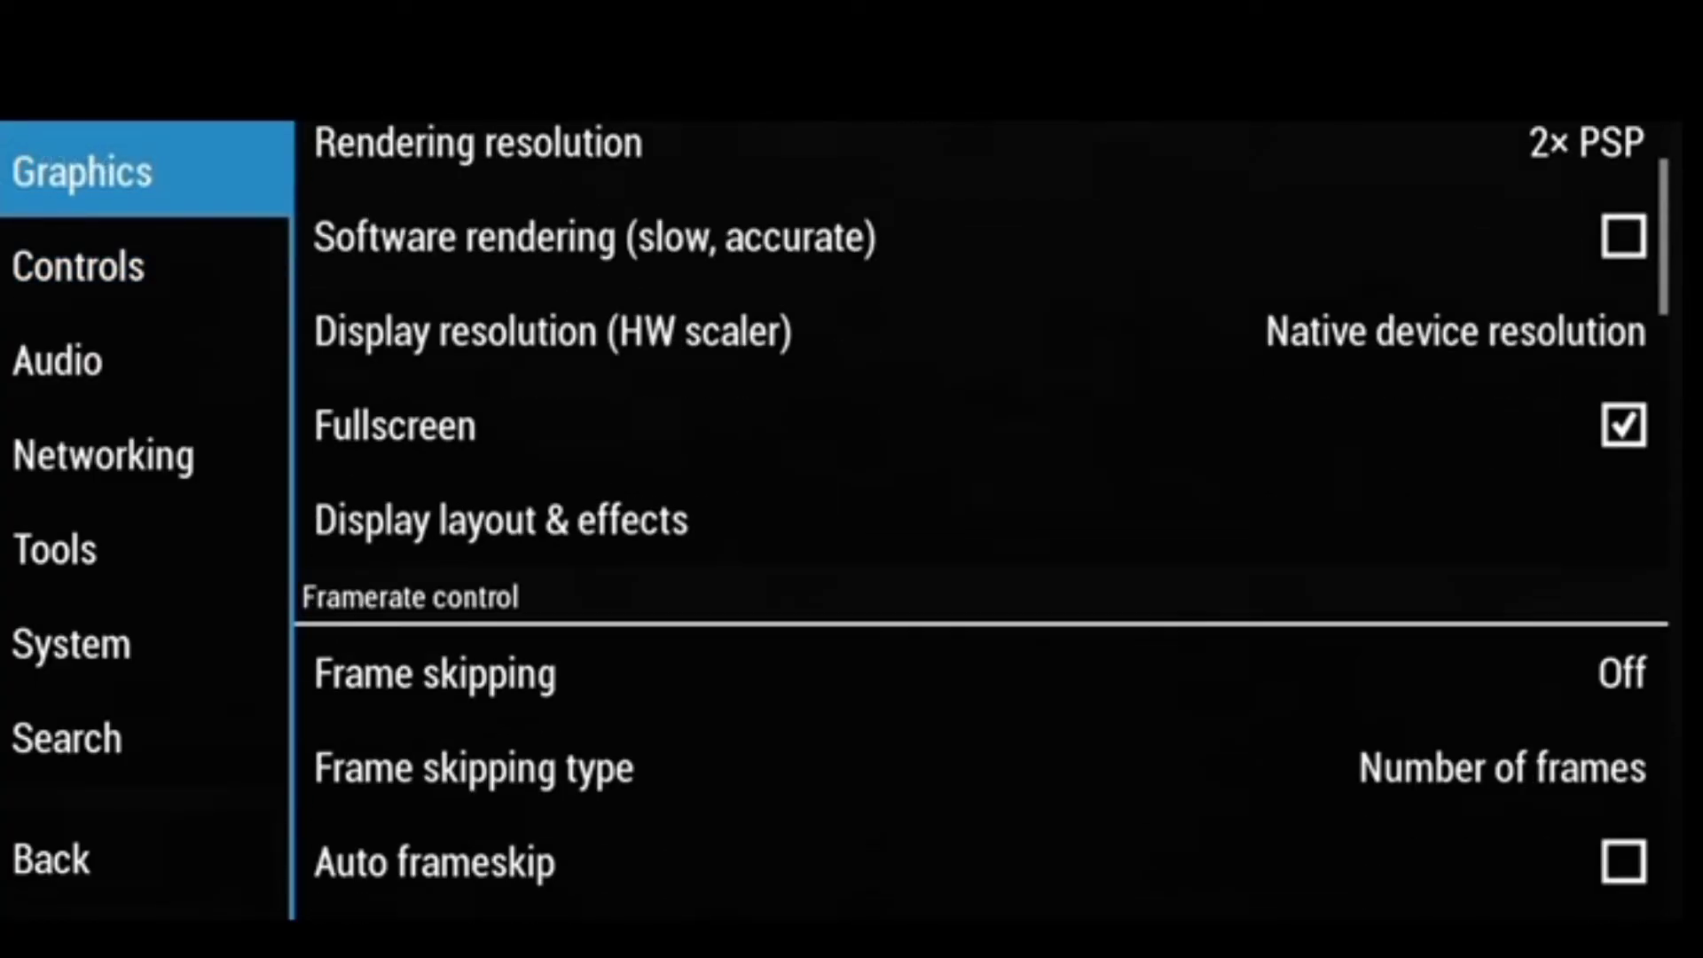
scroll(985, 532, "down", 3)
scroll(983, 532, "down", 4)
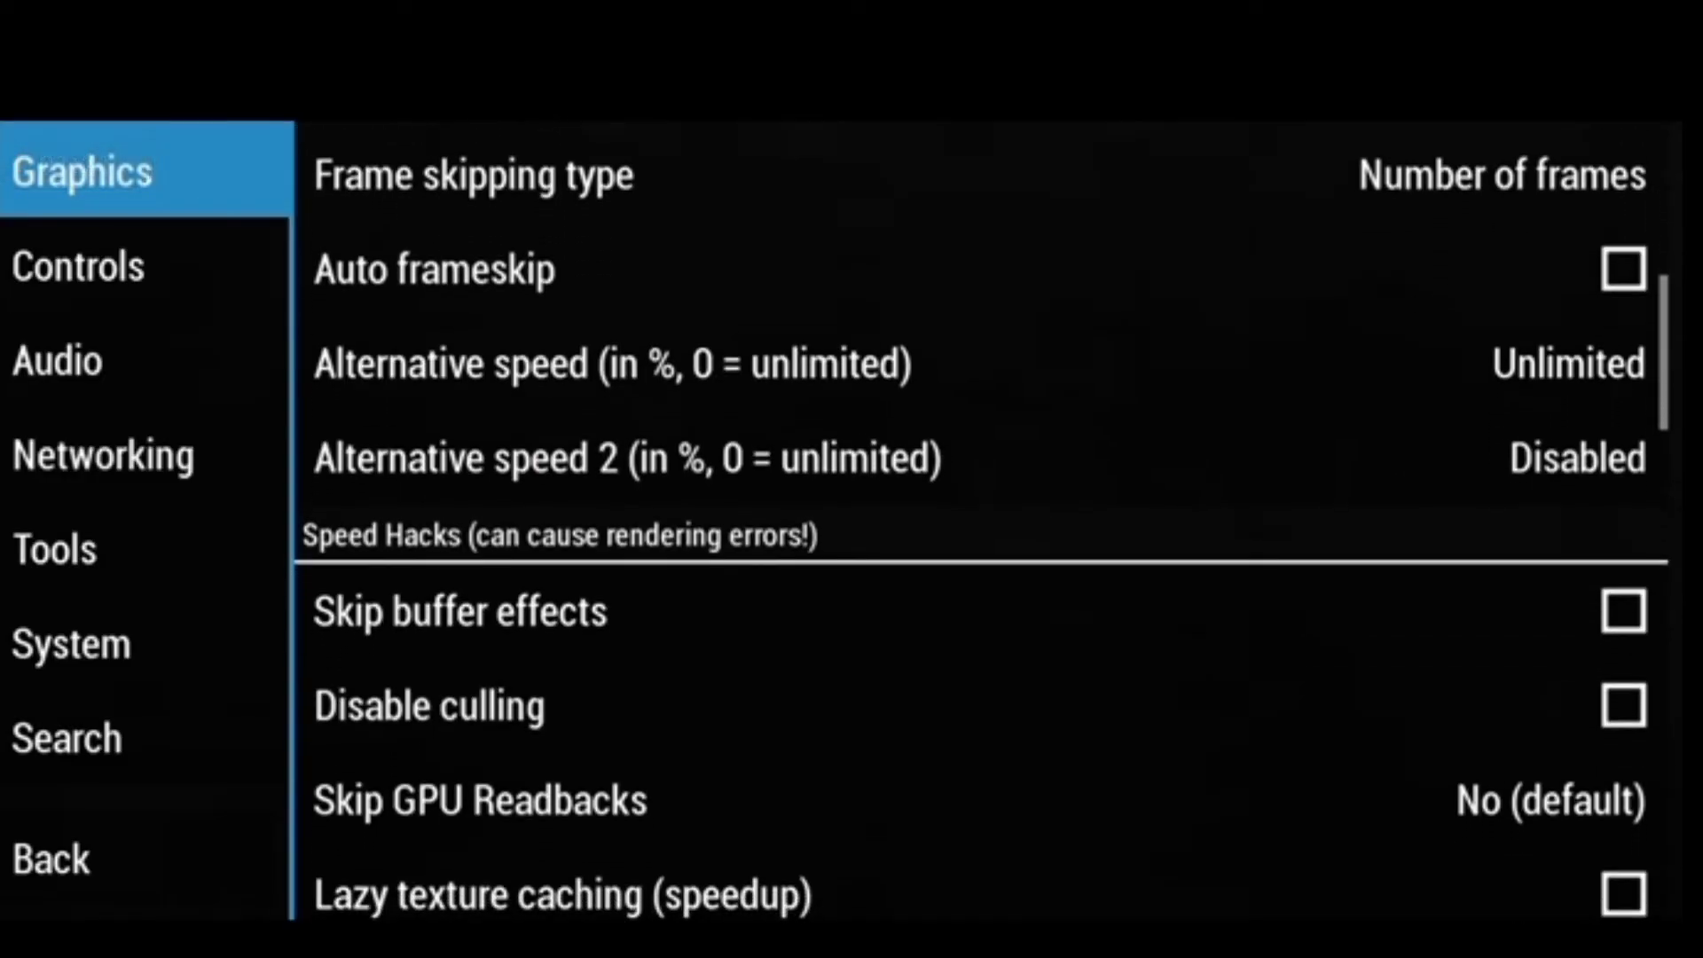
scroll(983, 532, "down", 3)
scroll(982, 532, "up", 1)
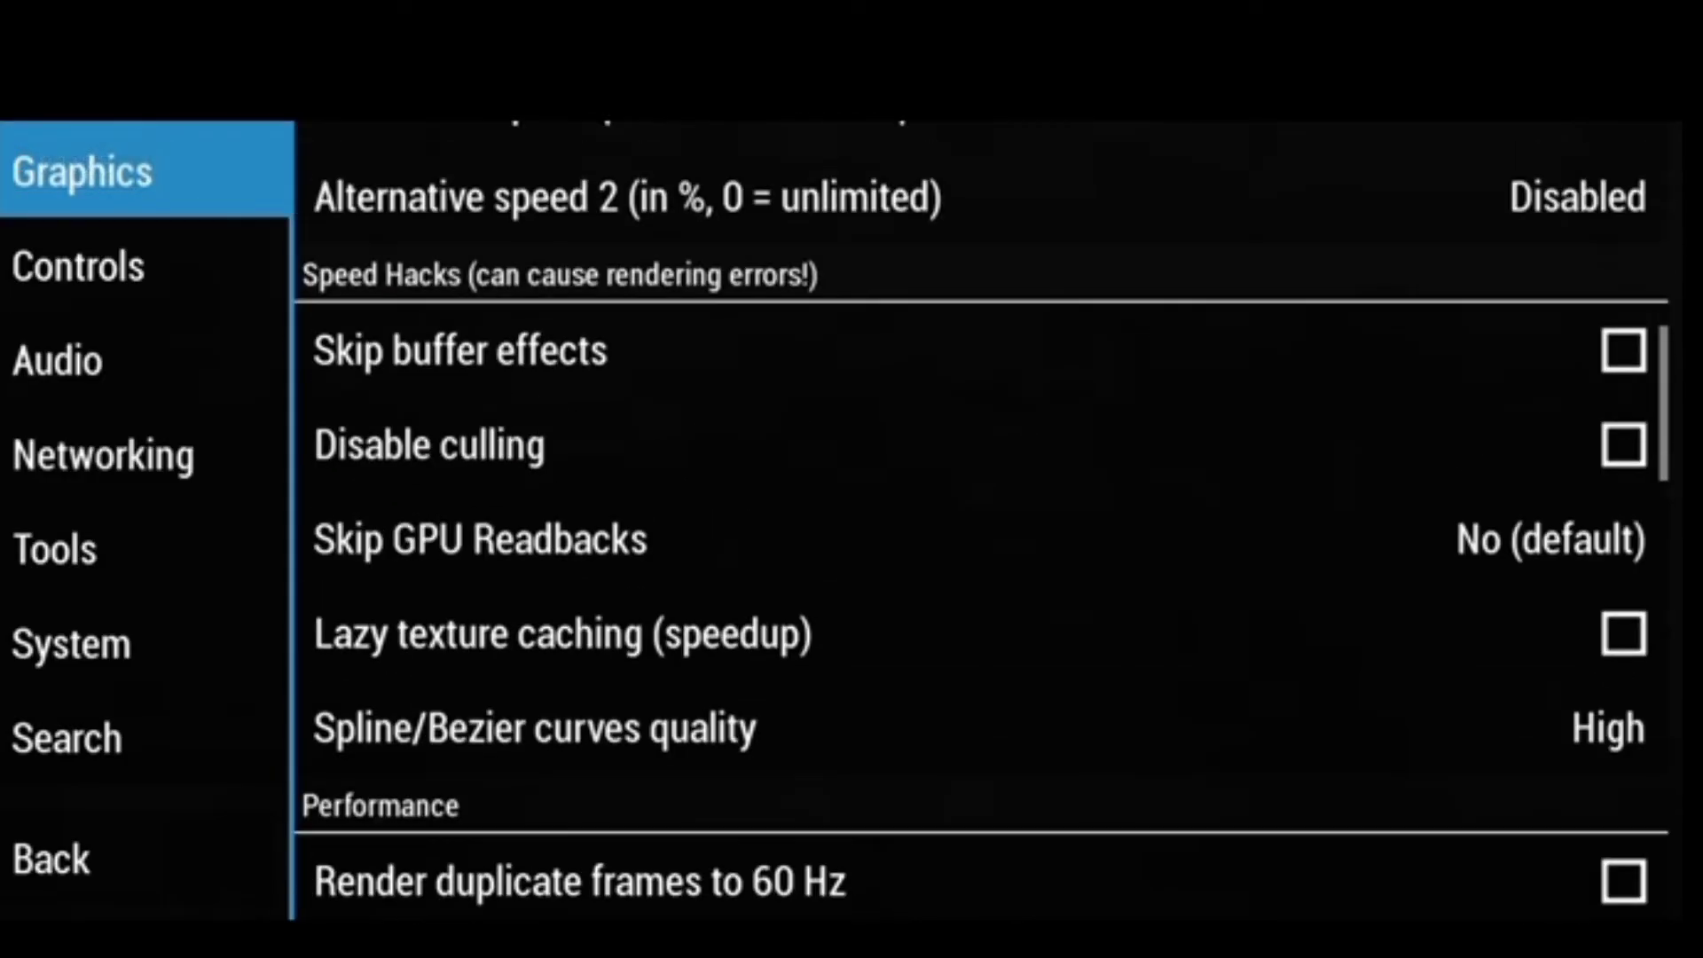
scroll(982, 533, "down", 2)
scroll(982, 532, "down", 3)
scroll(982, 532, "down", 3)
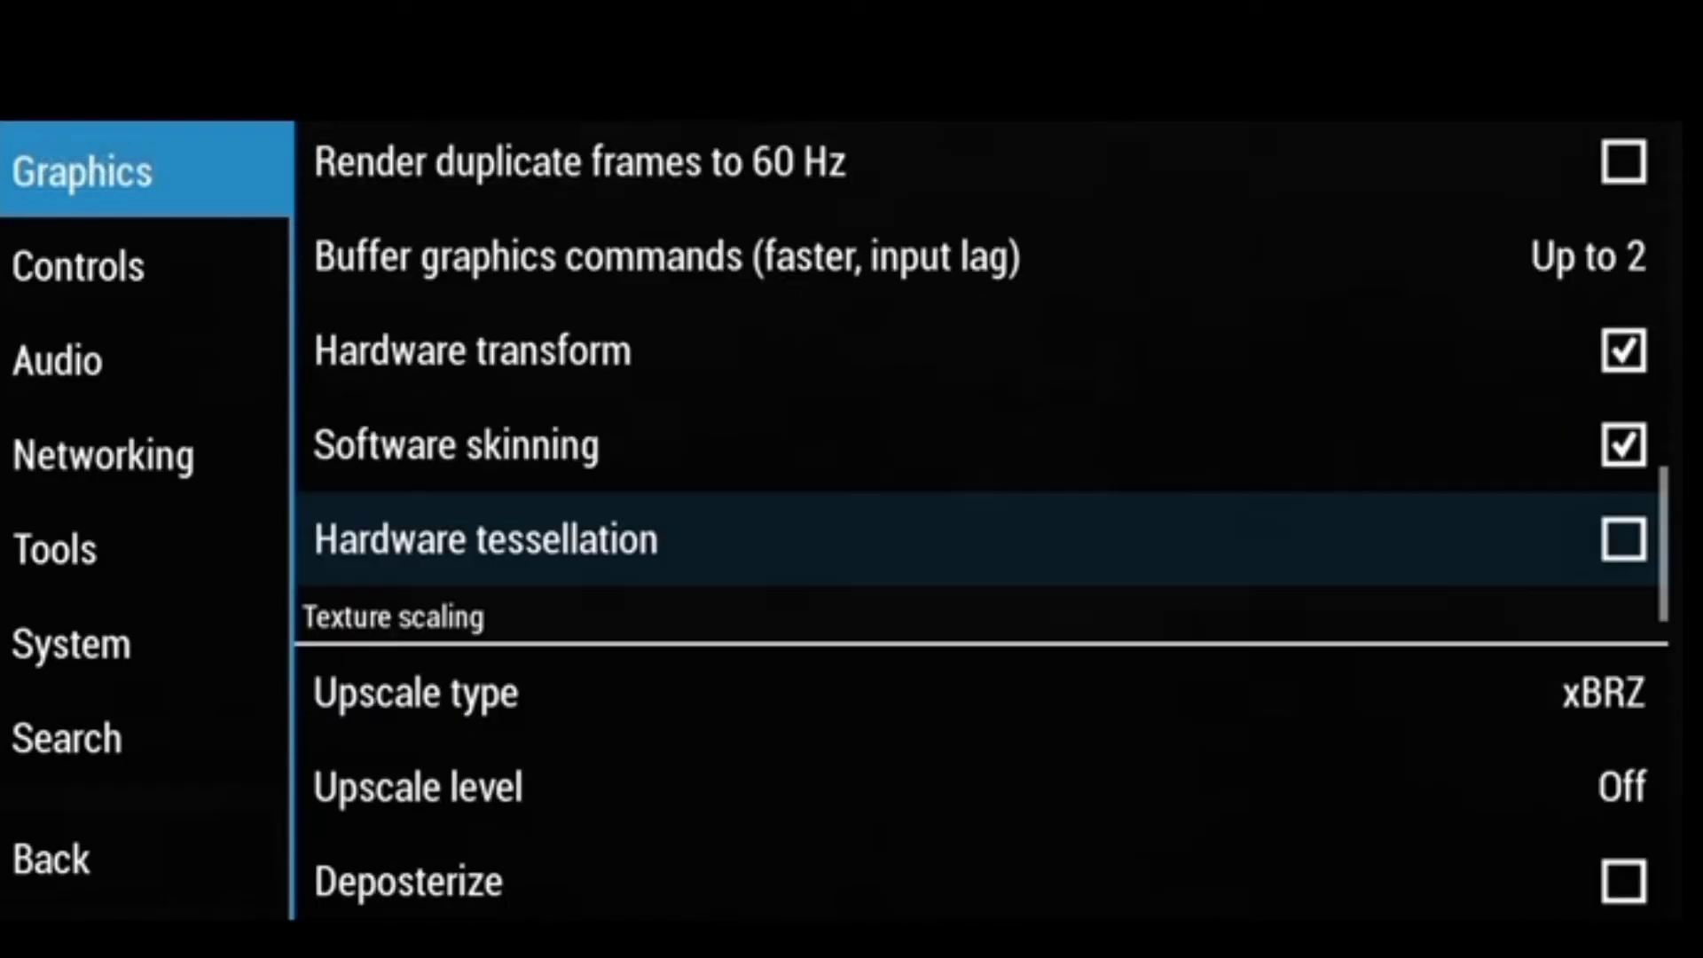
scroll(982, 532, "down", 2)
scroll(982, 533, "down", 1)
scroll(981, 533, "down", 2)
scroll(982, 533, "down", 3)
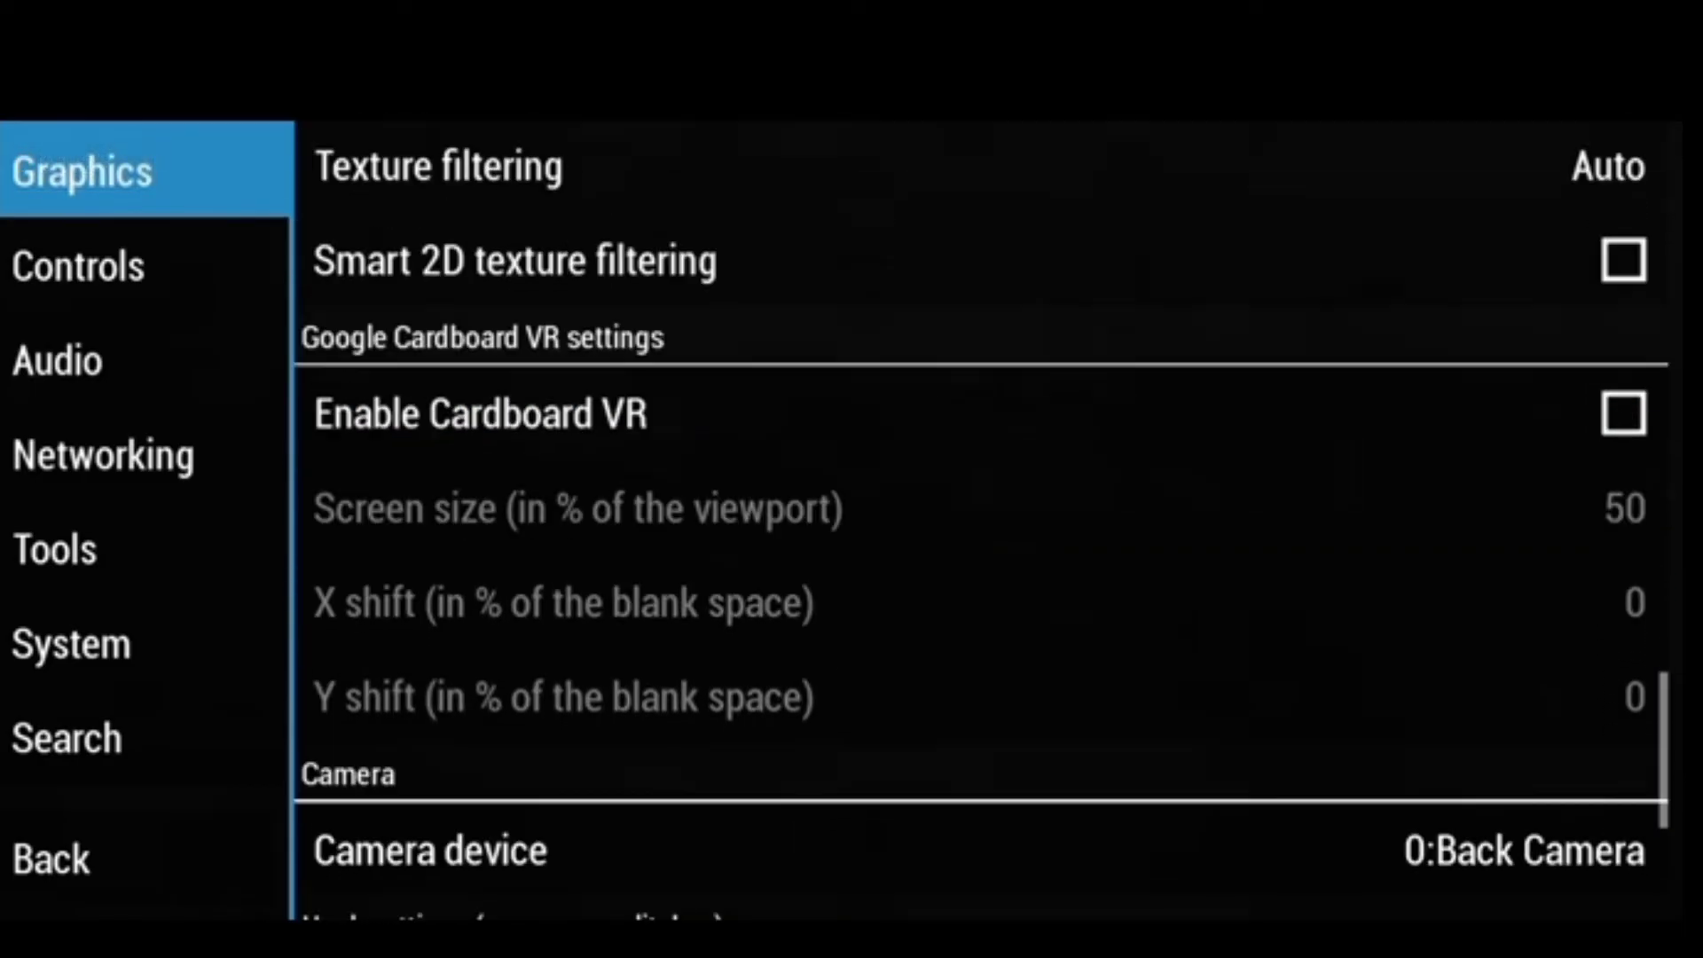
scroll(982, 532, "down", 2)
scroll(982, 533, "down", 1)
scroll(983, 533, "down", 1)
left_click(52, 859)
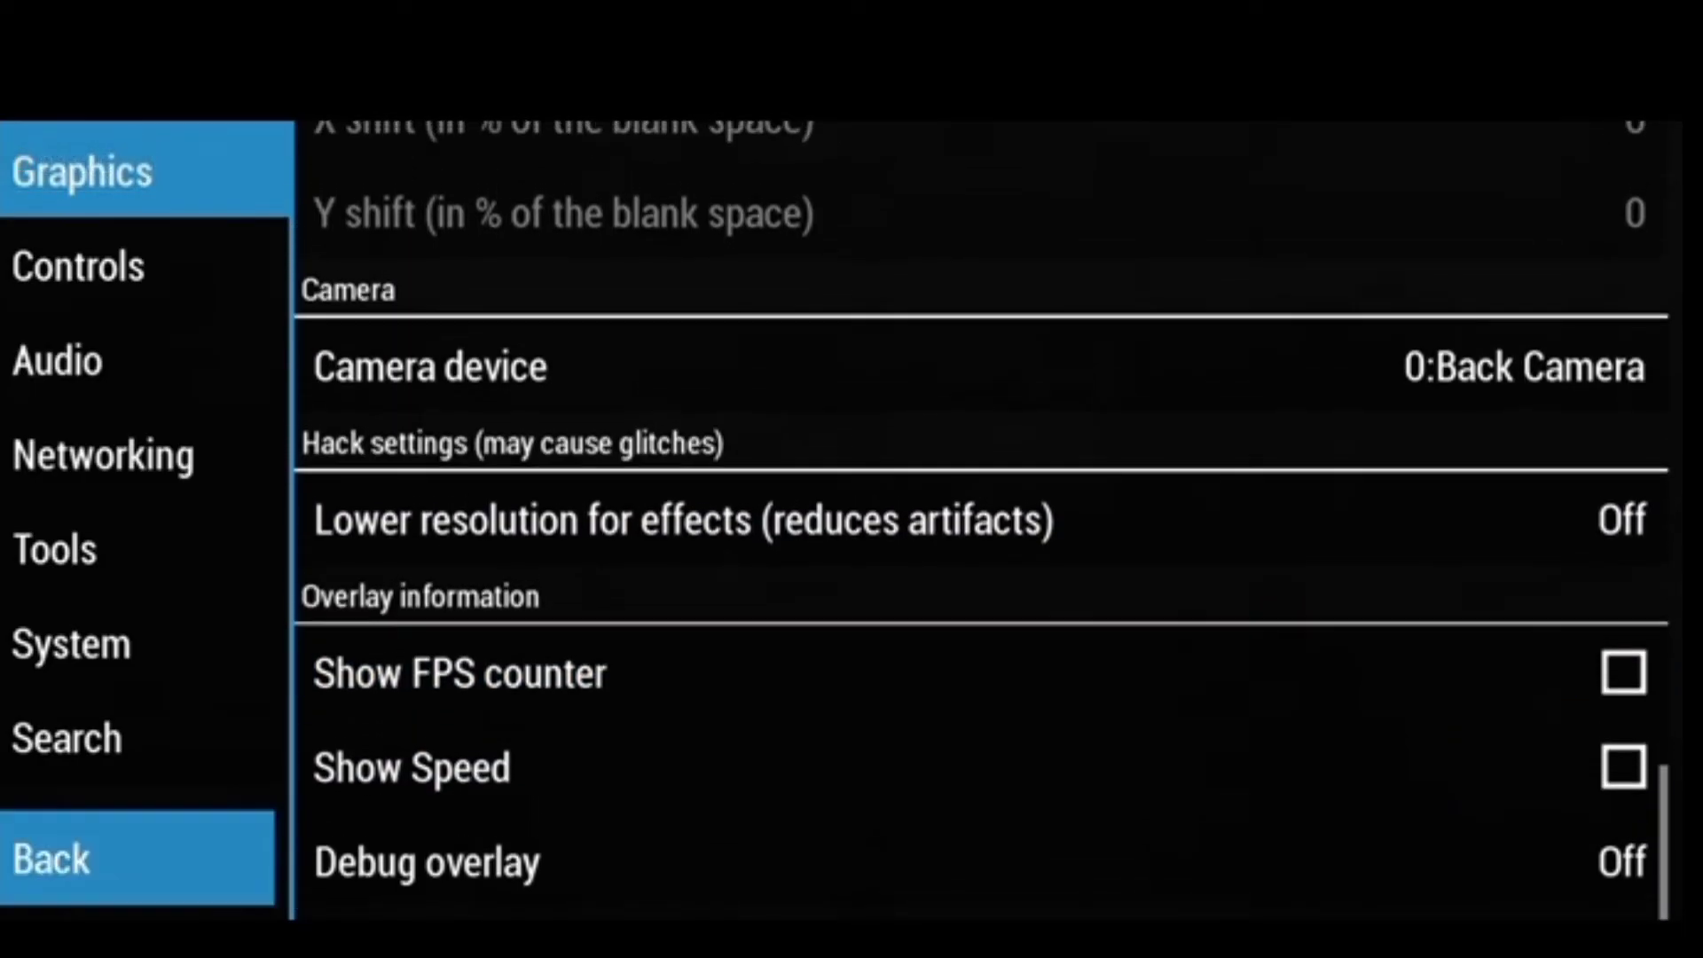
Close the eFootball 2024 info screen and return to the main menu's recent games.
left_click(51, 858)
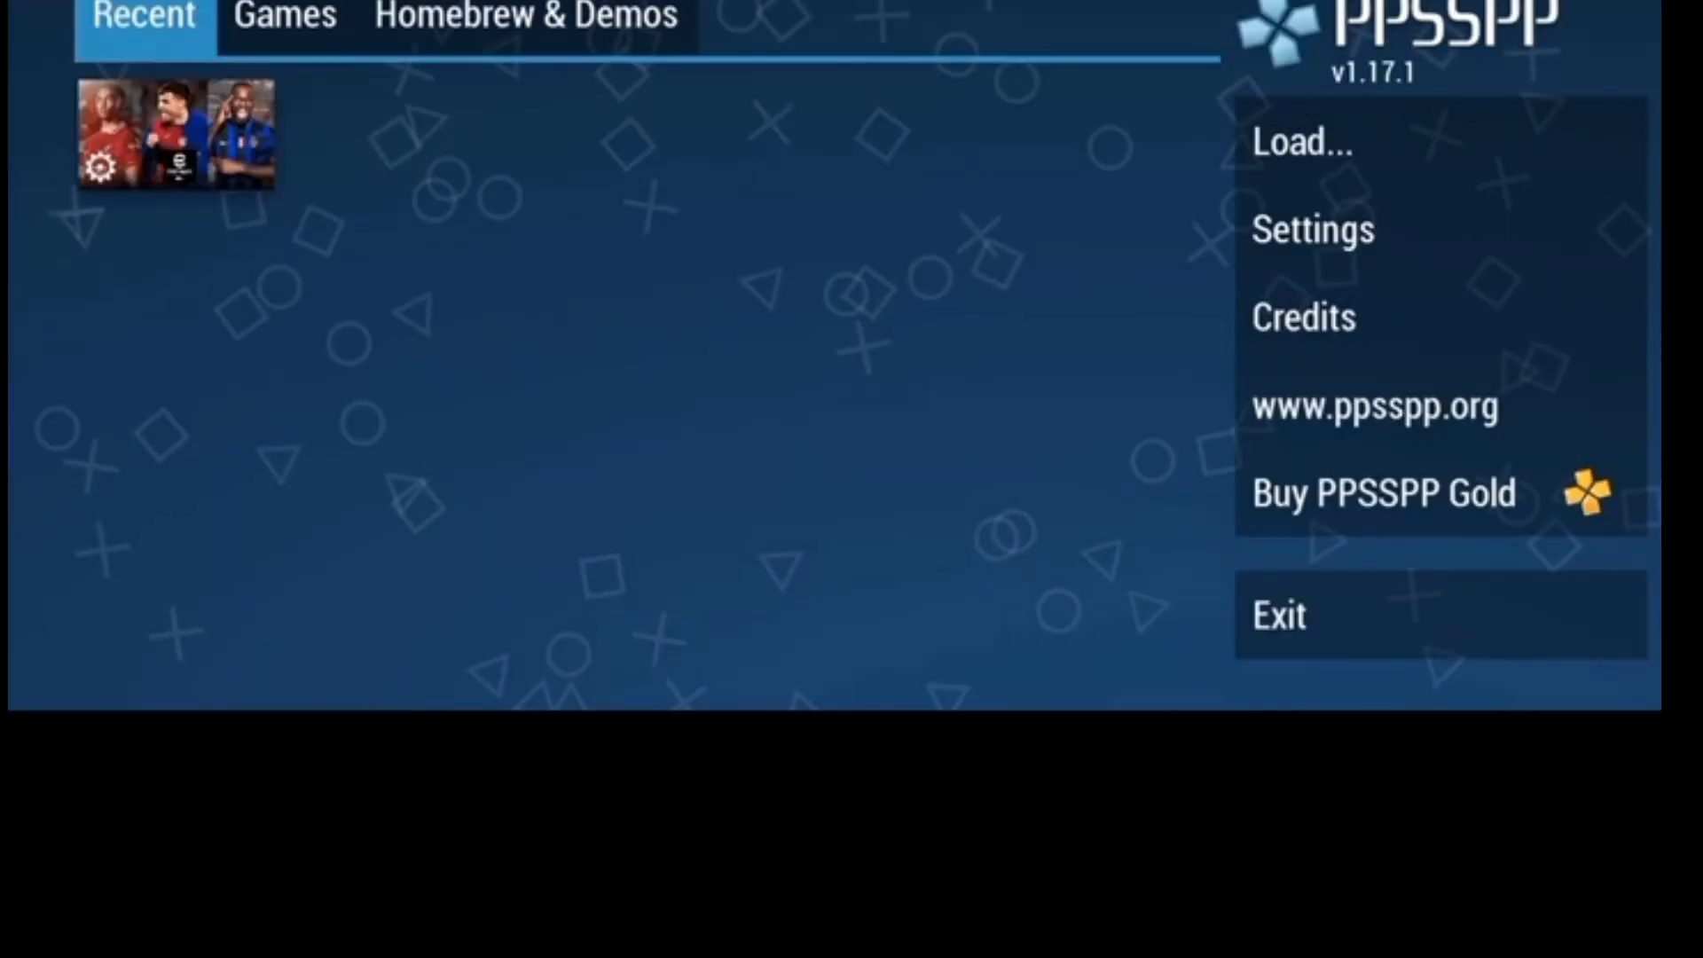